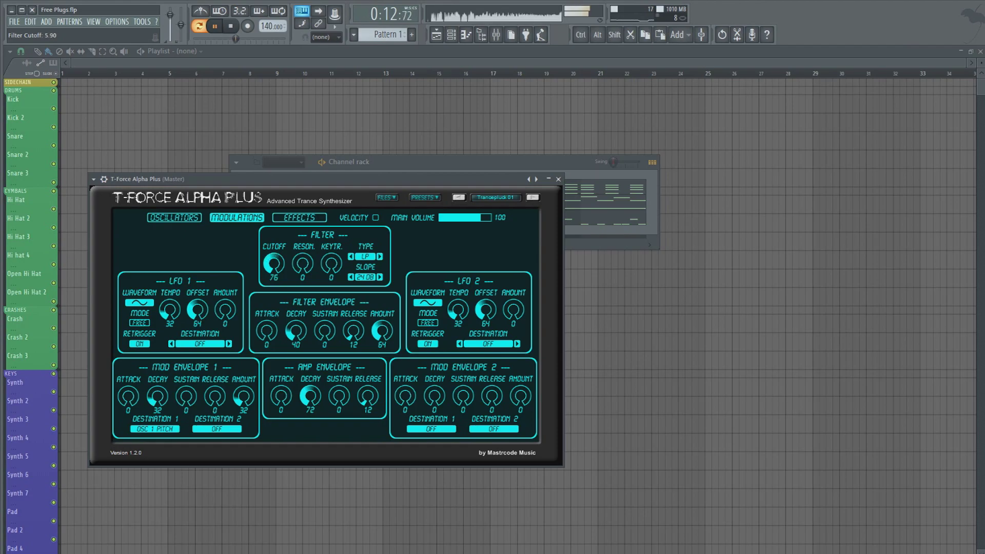
# Try a pulse waveform on oscillator 1 and return it to saw
pyautogui.click(187, 220)
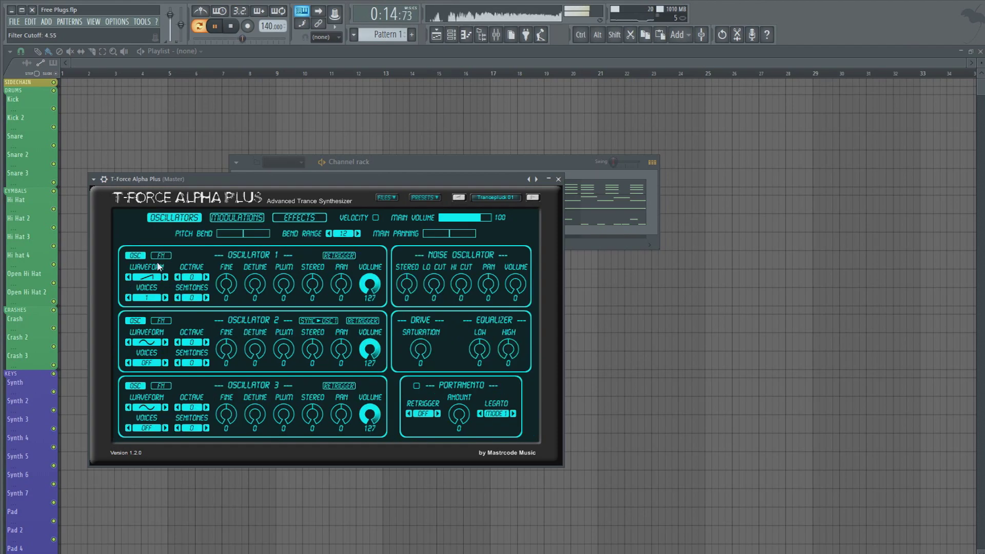
pyautogui.click(148, 277)
pyautogui.click(152, 330)
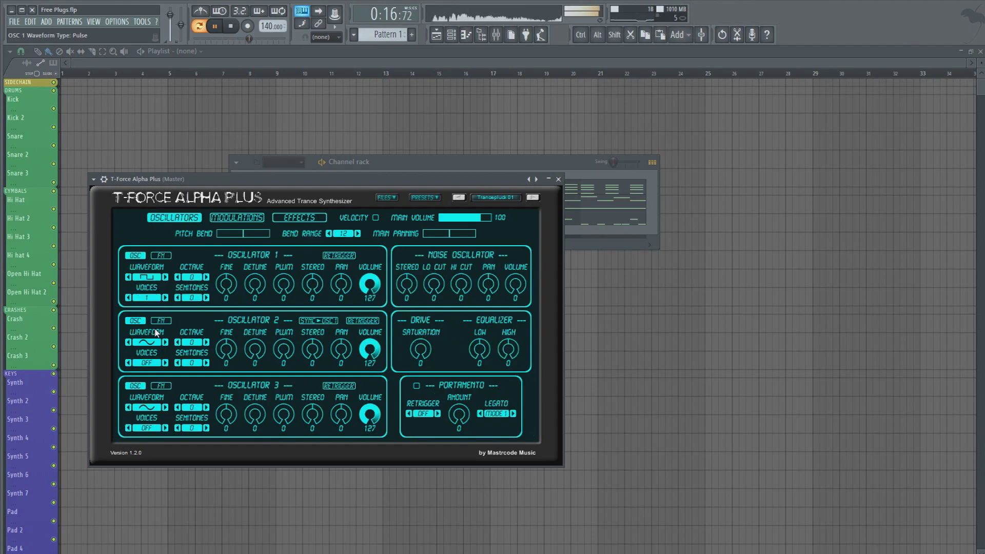
pyautogui.click(148, 278)
pyautogui.click(149, 281)
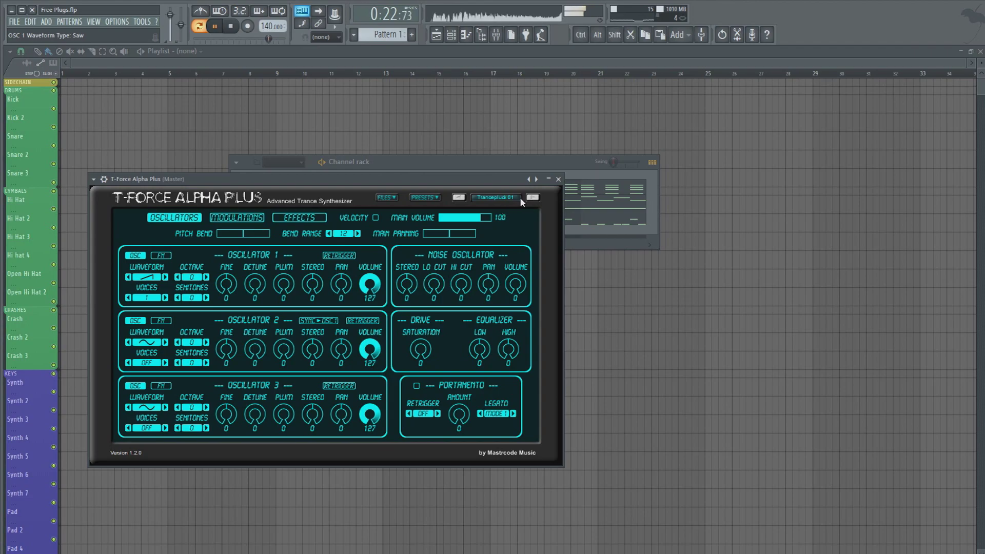
# Audition the Trancelead presets, checking their modulation settings, and load the Trance Square preset
pyautogui.click(533, 198)
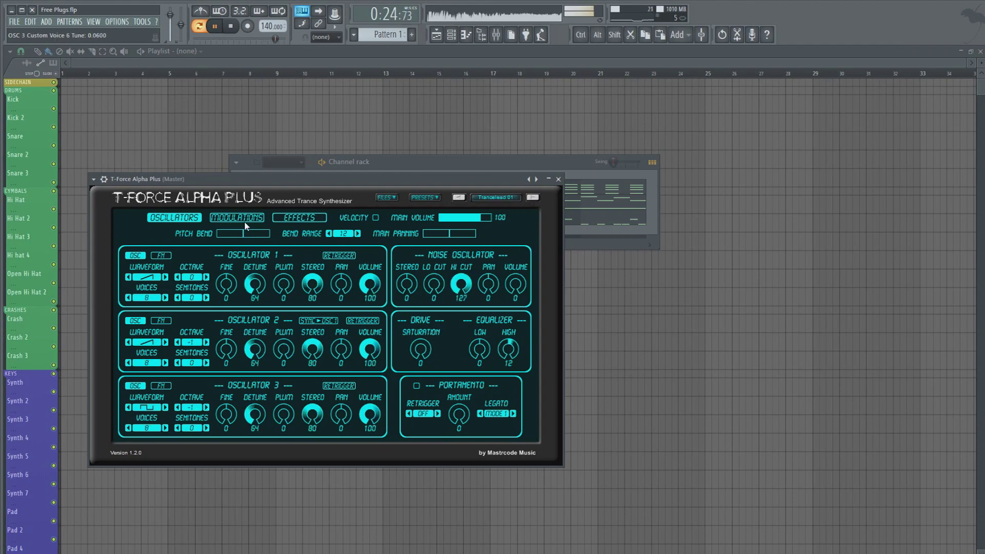
pyautogui.click(240, 219)
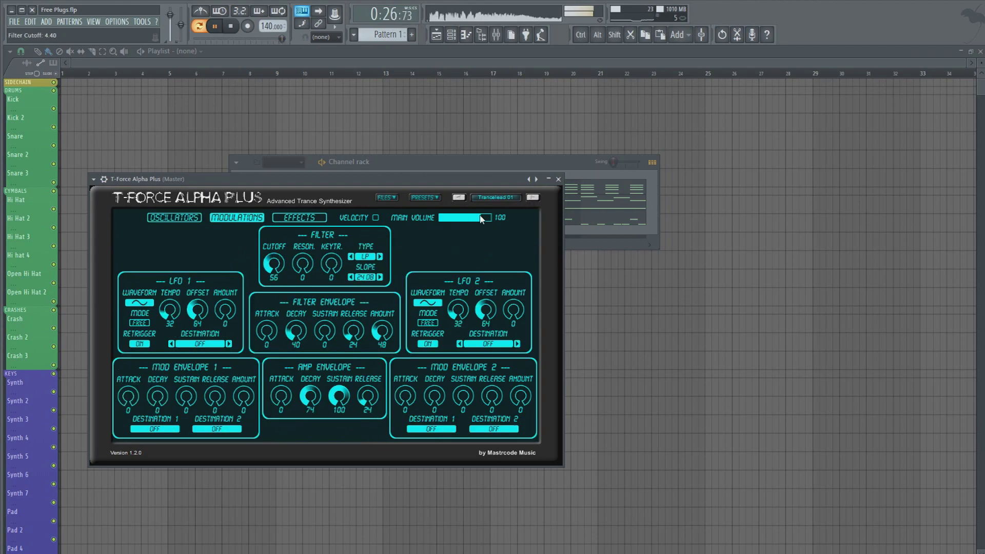
pyautogui.click(533, 198)
pyautogui.click(237, 218)
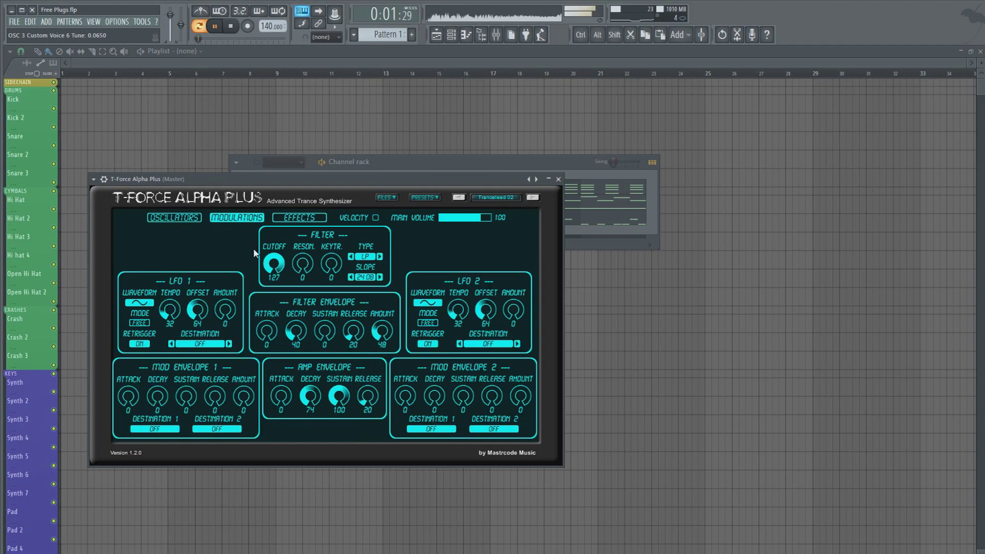
pyautogui.click(534, 198)
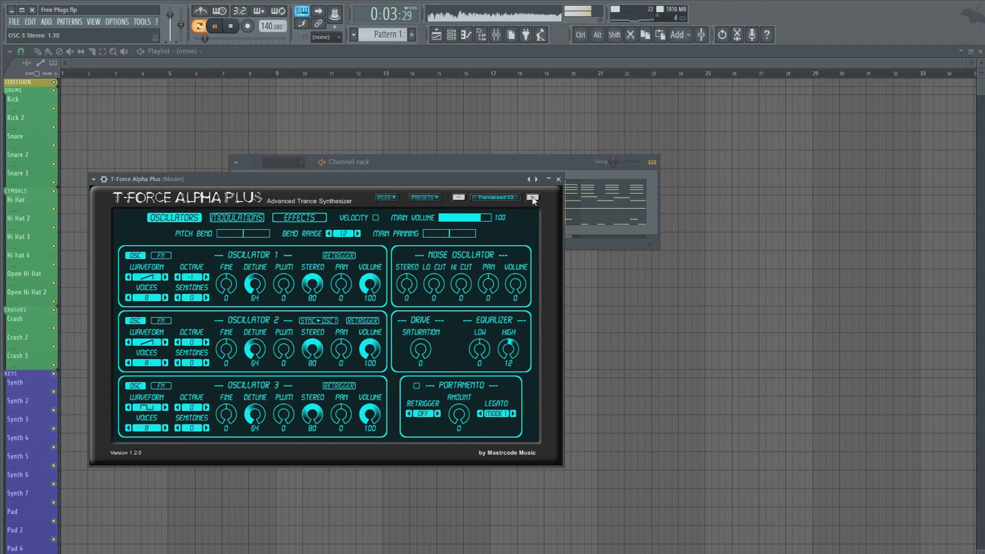
pyautogui.click(533, 198)
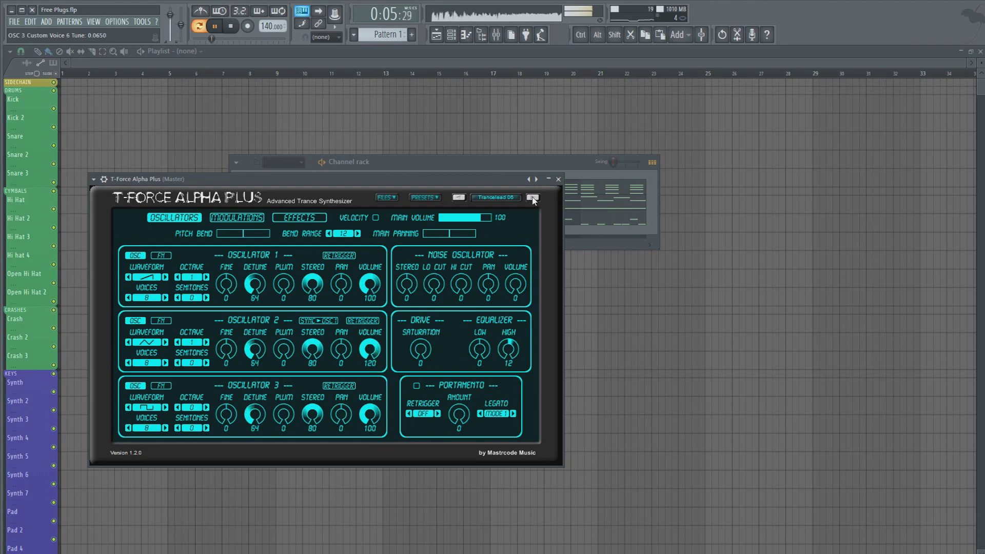
pyautogui.click(533, 198)
pyautogui.click(533, 198)
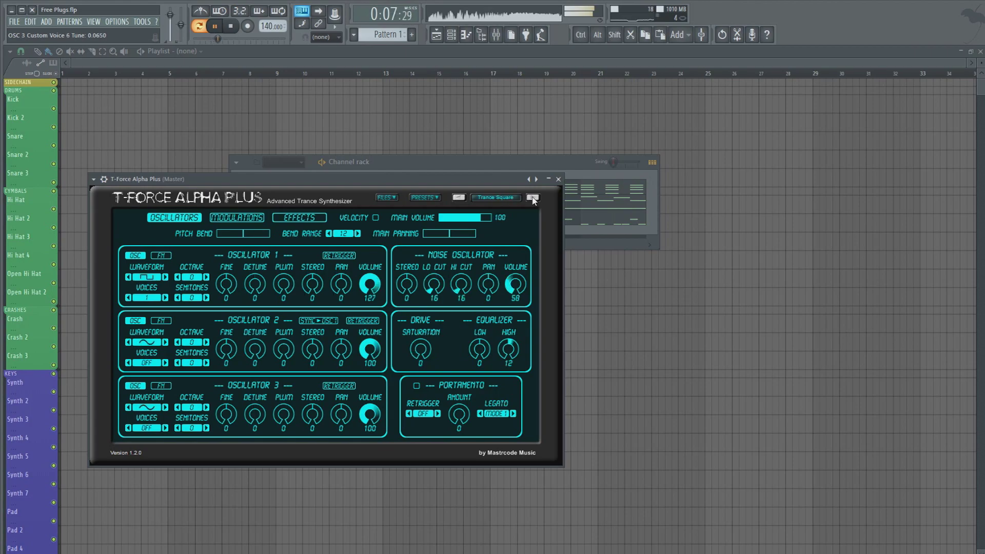
# Sweep the filter cutoff, leave it at 91, and stop playback
pyautogui.click(236, 217)
pyautogui.moveTo(273, 264); pyautogui.dragTo(274, 251)
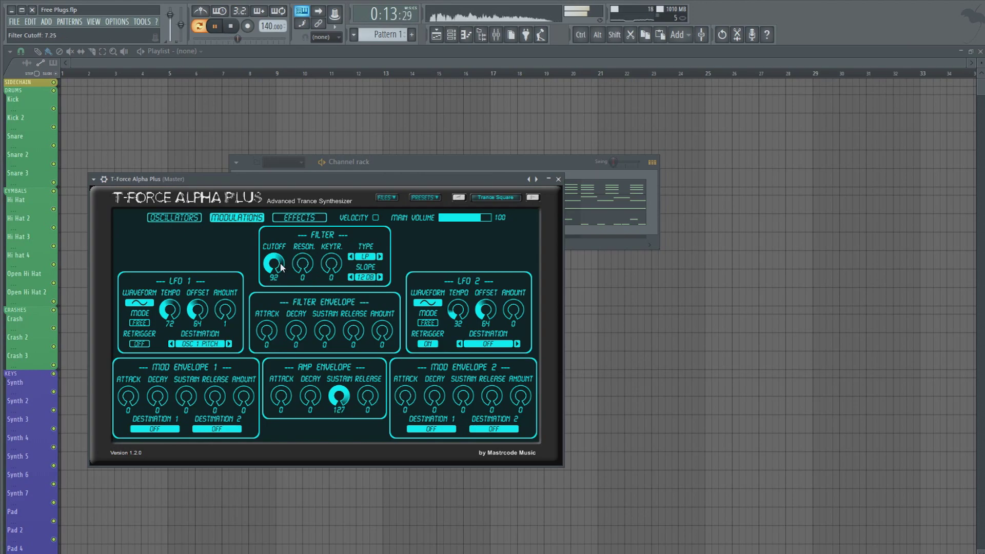
pyautogui.moveTo(274, 264); pyautogui.dragTo(273, 271)
pyautogui.press('space')
# Set LFO 1's amount to 127 and its tempo to 16, playing test notes to hear the pitch modulation
pyautogui.moveTo(177, 307); pyautogui.dragTo(177, 299)
pyautogui.moveTo(225, 310); pyautogui.dragTo(224, 251)
pyautogui.moveTo(177, 313); pyautogui.dragTo(177, 323)
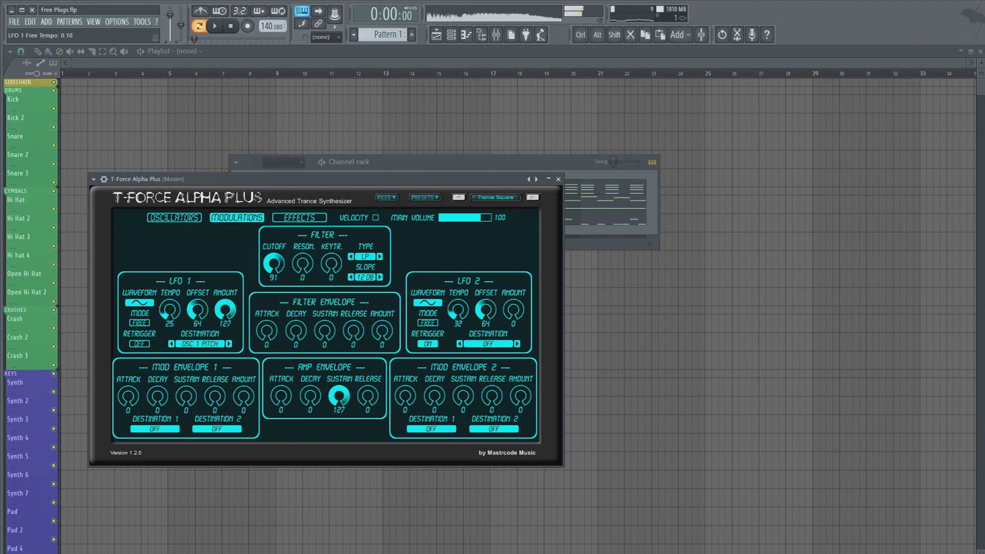
pyautogui.press('c')
pyautogui.press('c')
# Route LFO 1 to the filter cutoff with a tempo of 22 and audition it with test notes
pyautogui.click(210, 345)
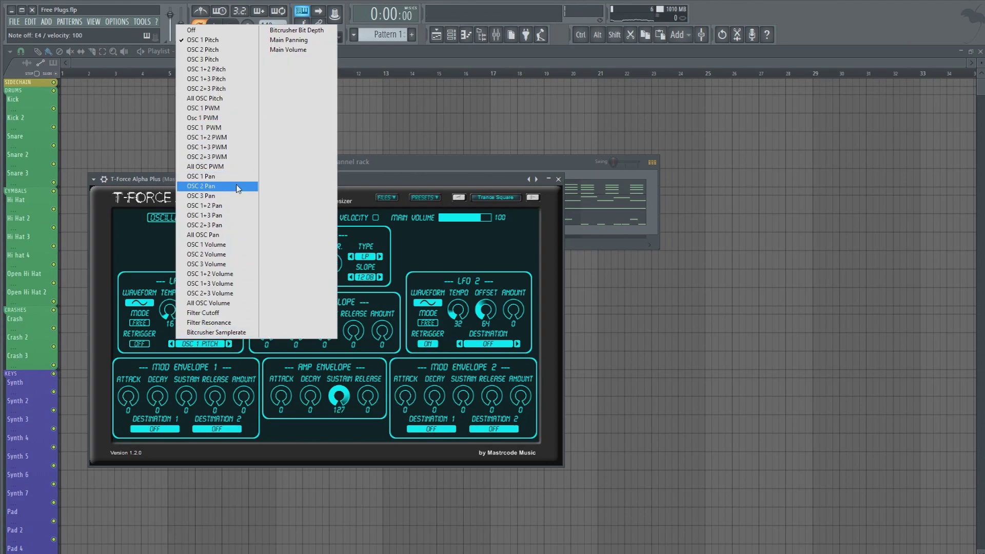
pyautogui.click(205, 313)
pyautogui.press('c')
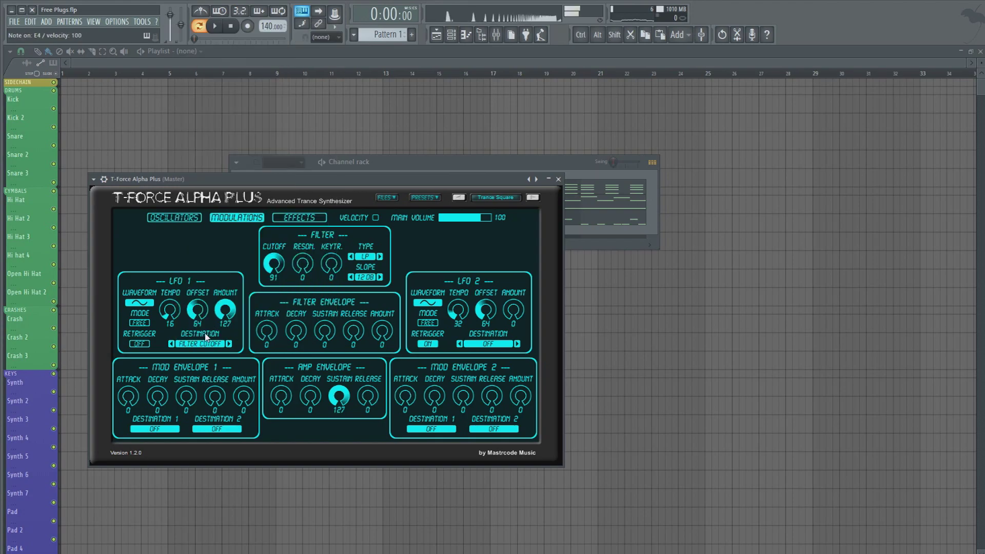
pyautogui.moveTo(179, 317); pyautogui.dragTo(179, 303)
pyautogui.press('x')
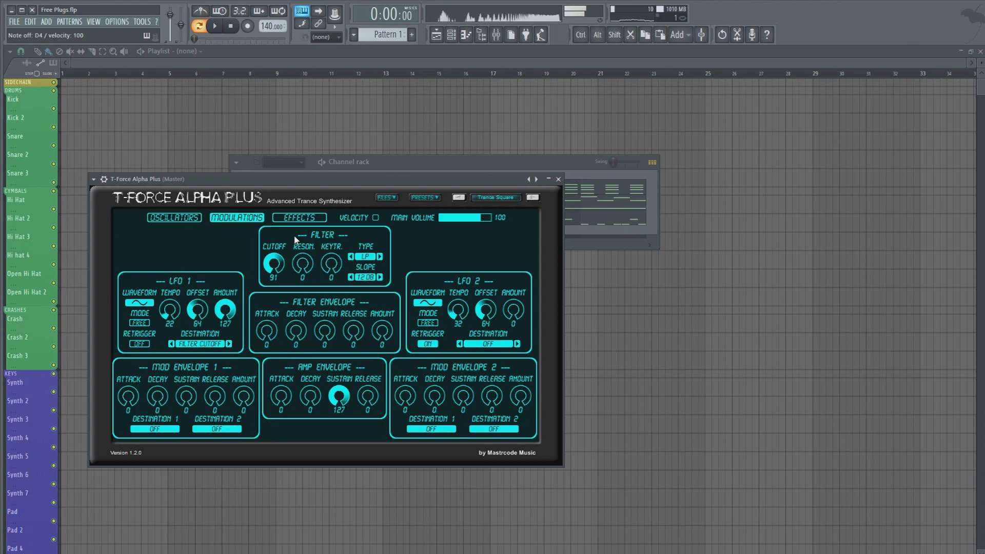
pyautogui.press('z')
# Review the oscillator settings and the second page of effects while playing test notes
pyautogui.click(162, 218)
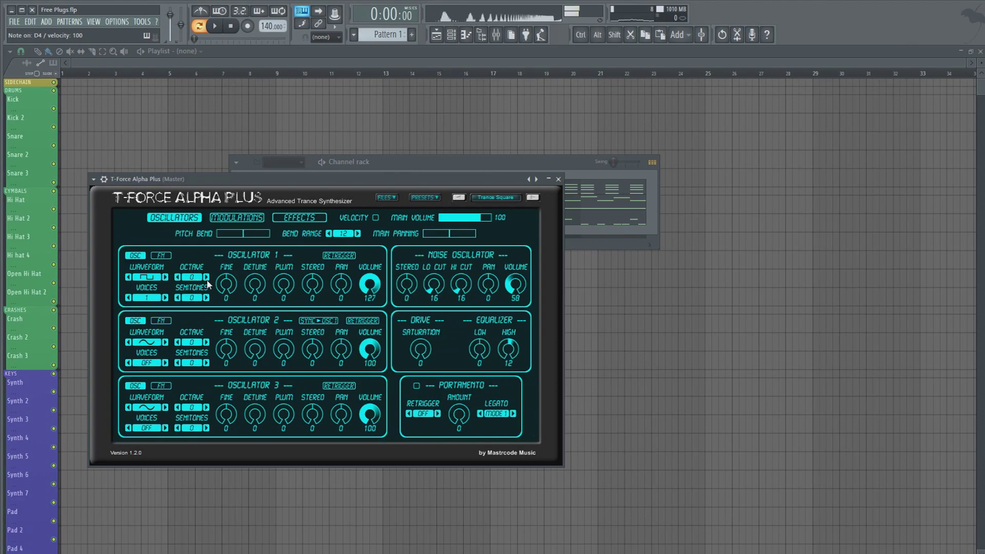
pyautogui.scroll(-2, 189, 283)
pyautogui.press('c')
pyautogui.click(299, 218)
pyautogui.press('c')
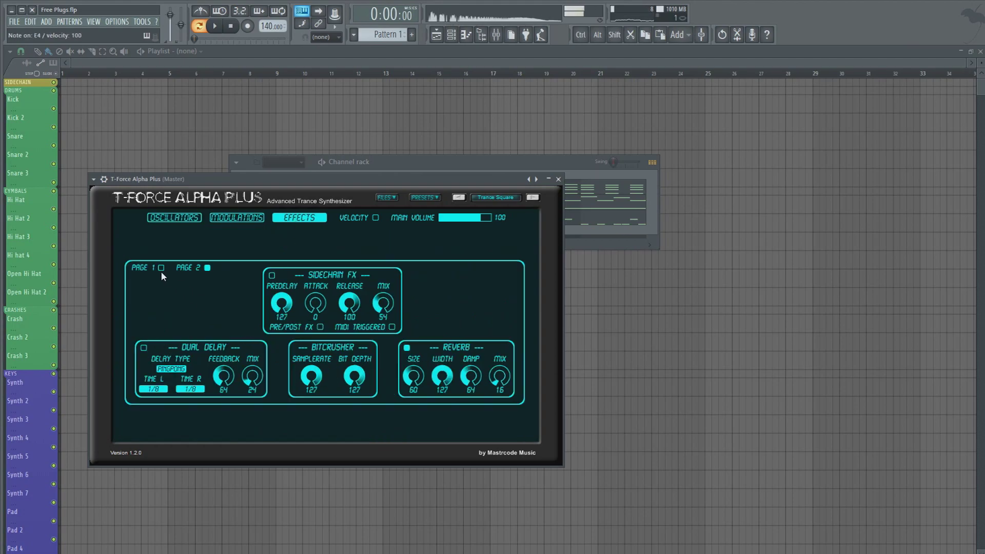
# Enable the trance gate to audition its pattern, and switch it off again
pyautogui.click(161, 268)
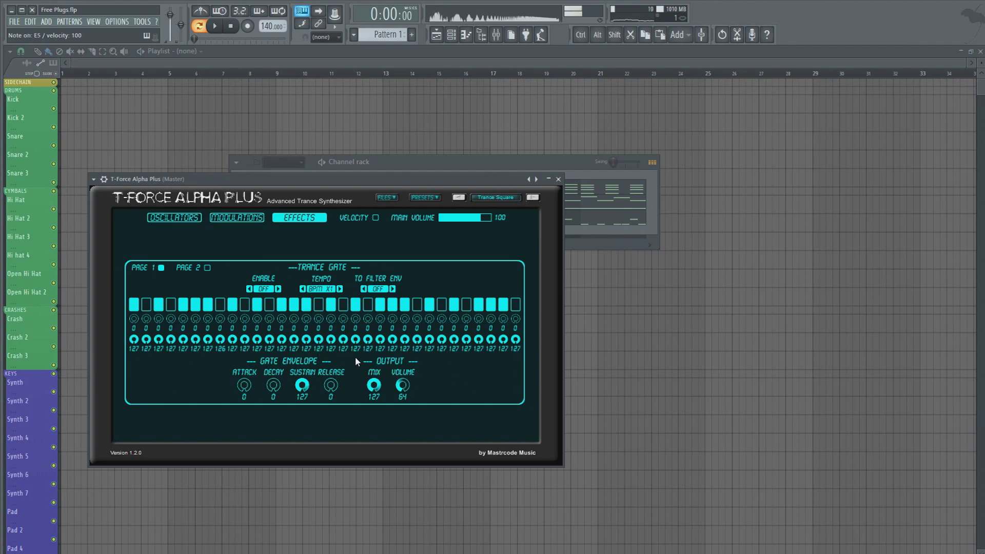
pyautogui.click(278, 289)
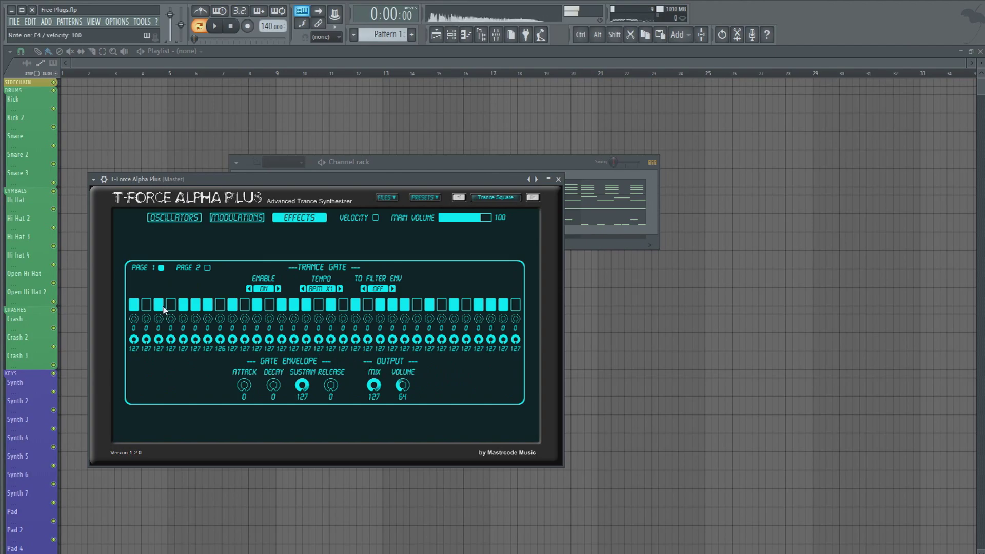
pyautogui.click(250, 289)
# Try reduced sample rate and bit depth settings on the bitcrusher, and return both to 127
pyautogui.click(208, 268)
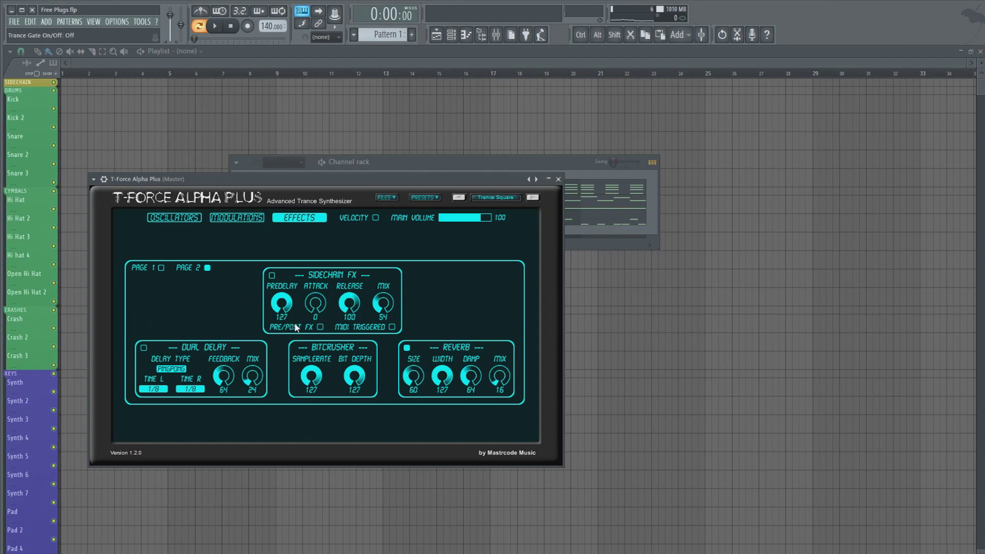
pyautogui.moveTo(312, 376); pyautogui.dragTo(336, 375)
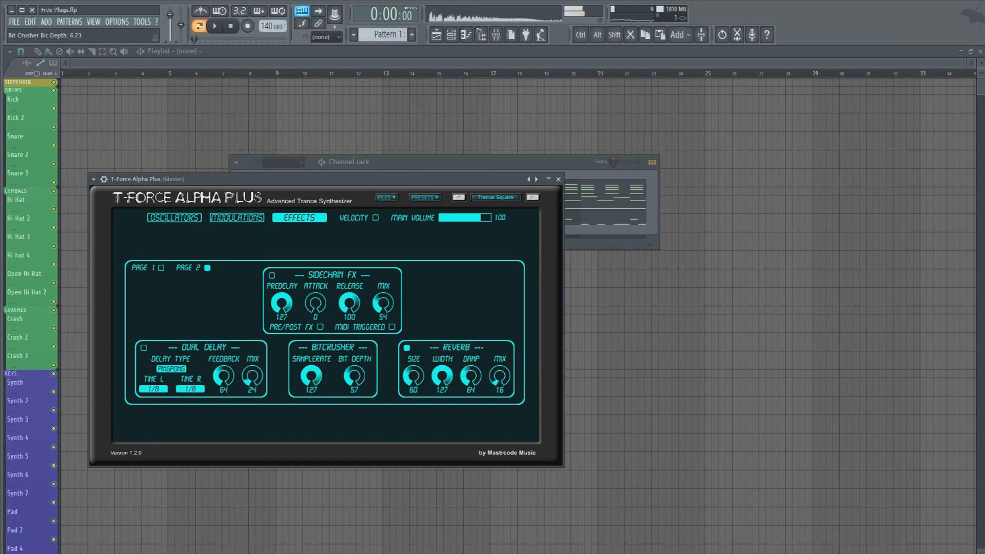
pyautogui.moveTo(311, 377); pyautogui.dragTo(354, 359)
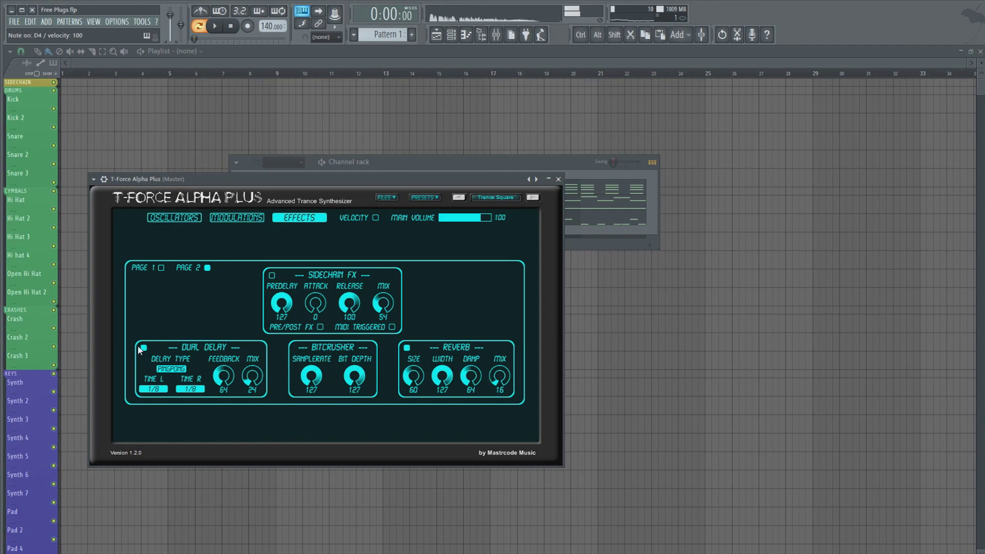
# Enable the sidechain effect, try its mix and attack controls, and leave the mix at 54
pyautogui.click(272, 275)
pyautogui.moveTo(382, 304); pyautogui.dragTo(383, 303)
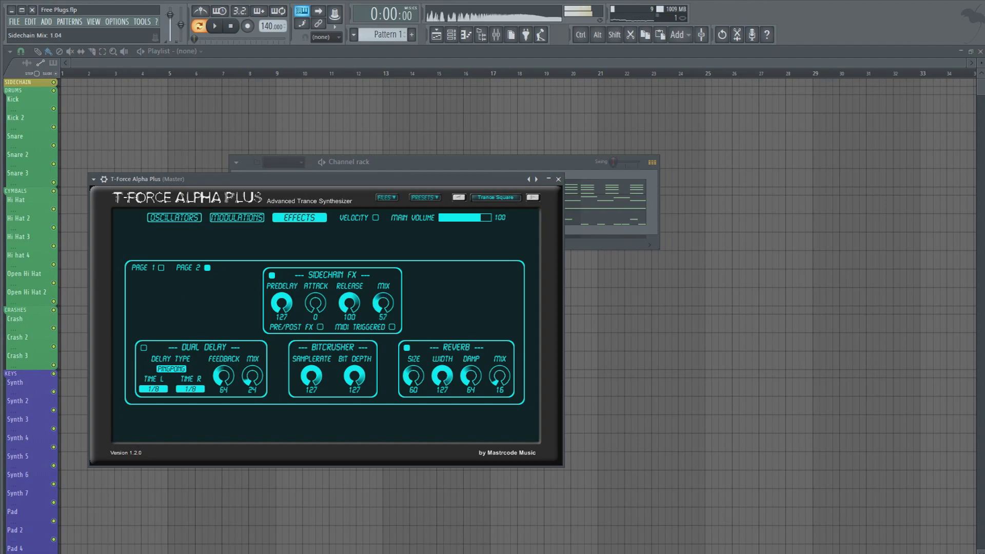
pyautogui.moveTo(320, 312)
pyautogui.mouseDown()
pyautogui.moveTo(319, 304)
pyautogui.moveTo(320, 312)
pyautogui.mouseUp()
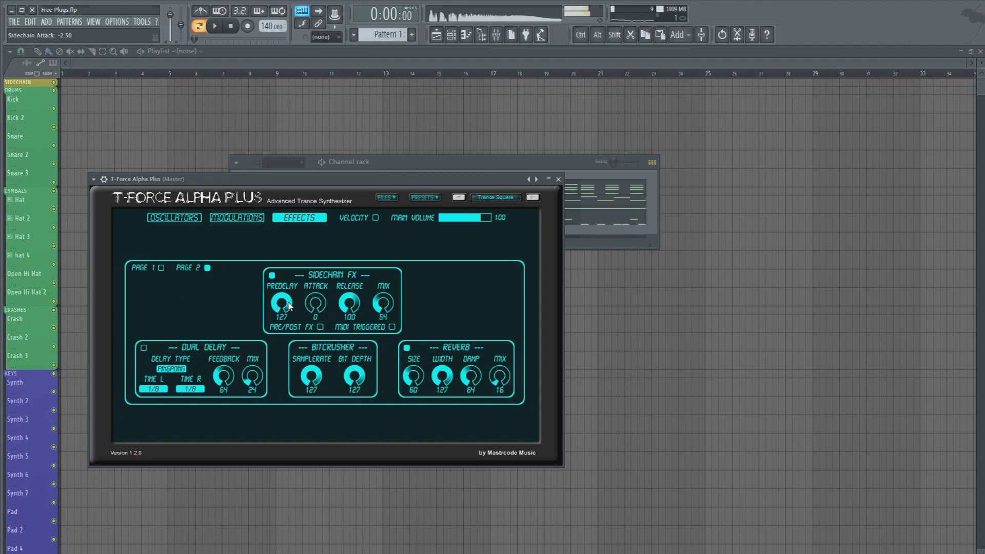
# Set LFO 1's tempo to 17 and amount to 0, the filter envelope's sustain to 127, and the filter cutoff to 56
pyautogui.click(236, 218)
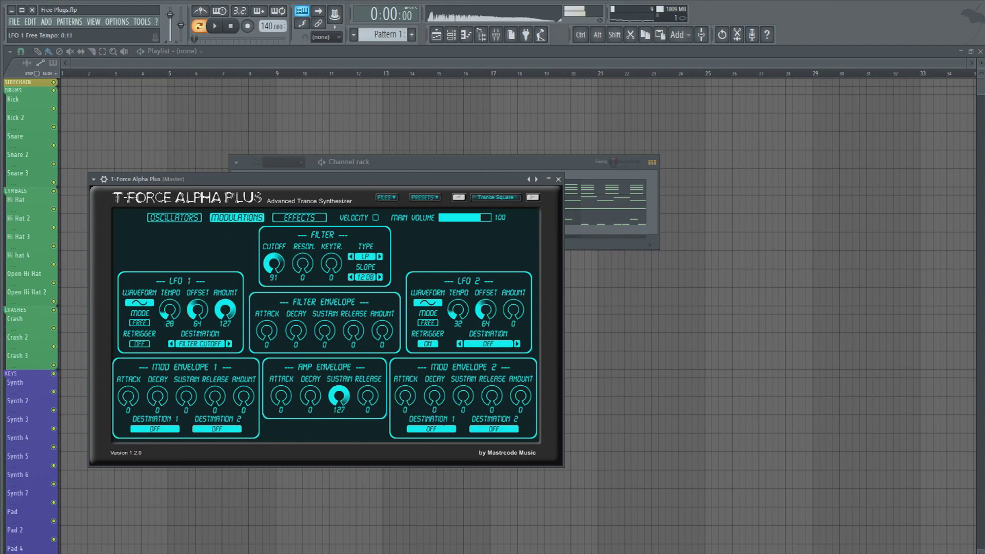
pyautogui.moveTo(170, 310); pyautogui.dragTo(181, 322)
pyautogui.moveTo(325, 331); pyautogui.dragTo(324, 310)
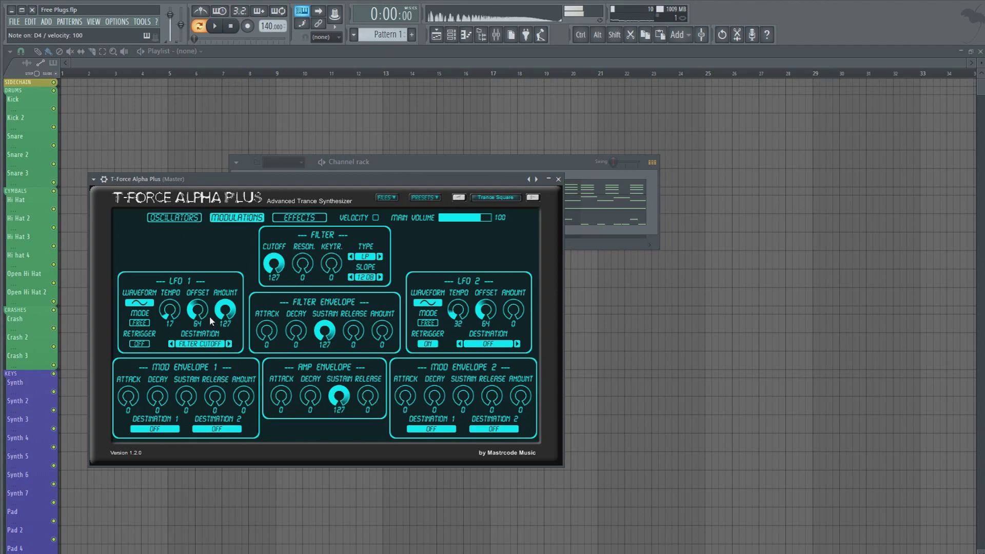
pyautogui.moveTo(225, 311); pyautogui.dragTo(226, 339)
pyautogui.moveTo(274, 264)
pyautogui.mouseDown()
pyautogui.moveTo(274, 292)
pyautogui.moveTo(277, 280)
pyautogui.mouseUp()
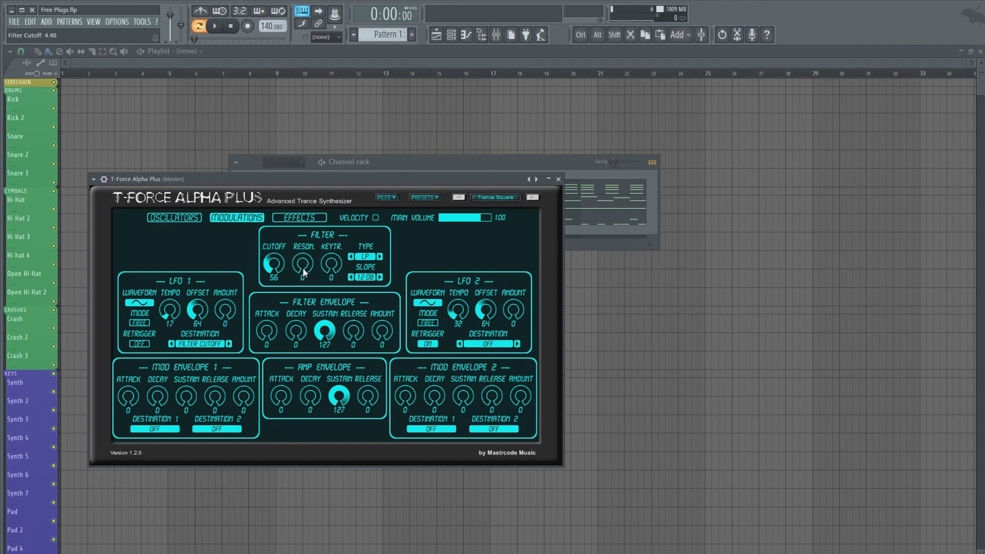
# Open the SaffronSE channel's plugin window from the channel rack and briefly test playback
pyautogui.click(411, 166)
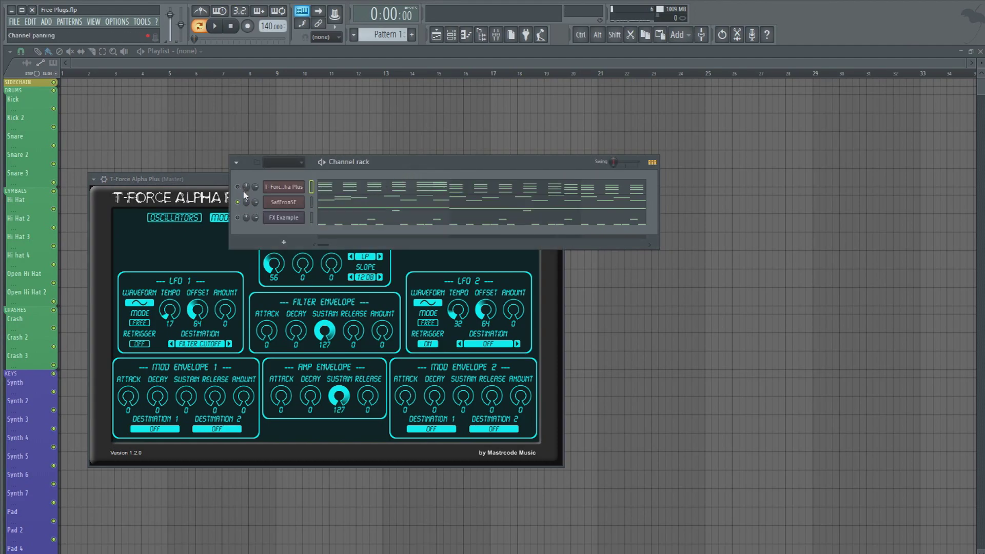
pyautogui.click(281, 203)
pyautogui.moveTo(308, 188); pyautogui.dragTo(368, 184)
pyautogui.press('space')
pyautogui.press('space')
# Load the Brass 1.sf2 soundfont into SaffronSE and start playing the pattern
pyautogui.click(266, 204)
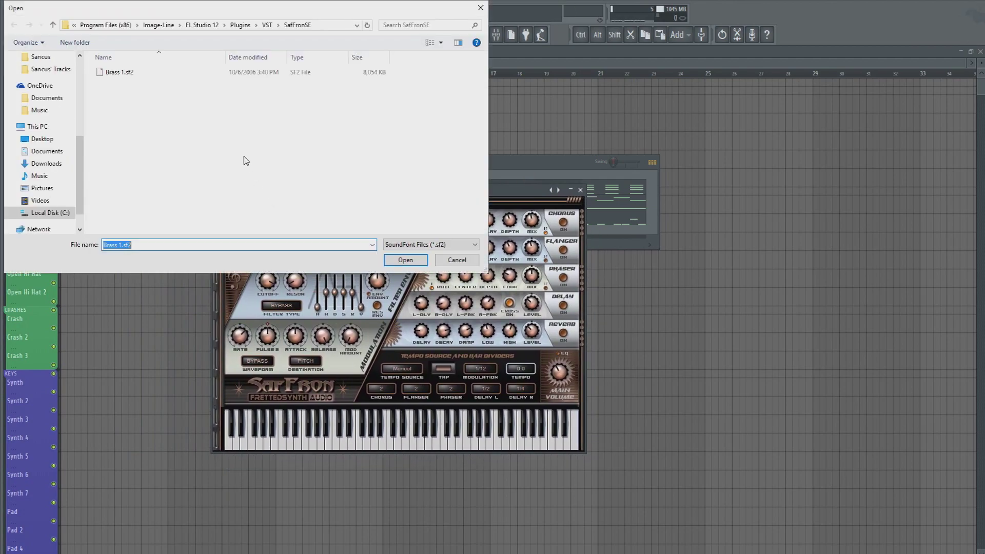
pyautogui.doubleClick(116, 73)
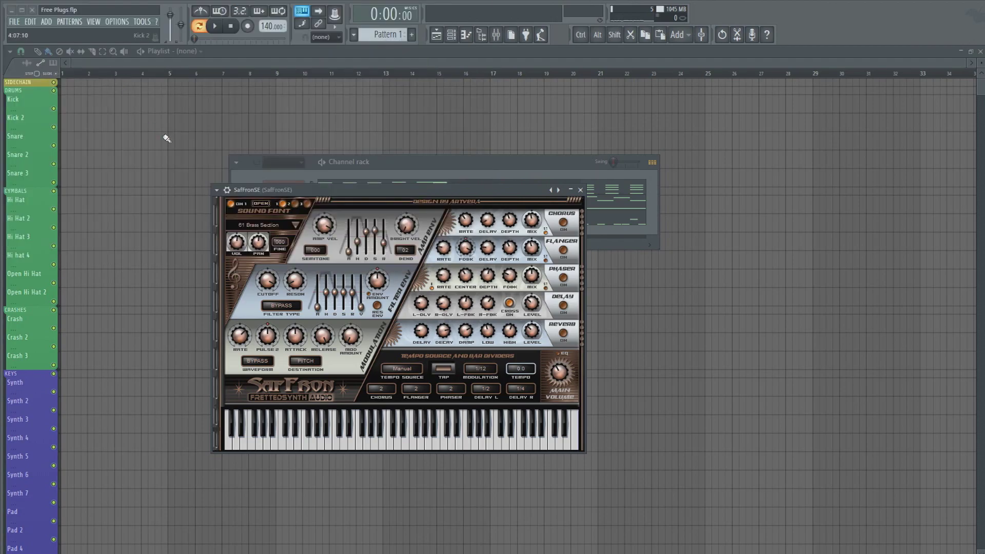
pyautogui.moveTo(380, 194); pyautogui.dragTo(448, 202)
pyautogui.press('space')
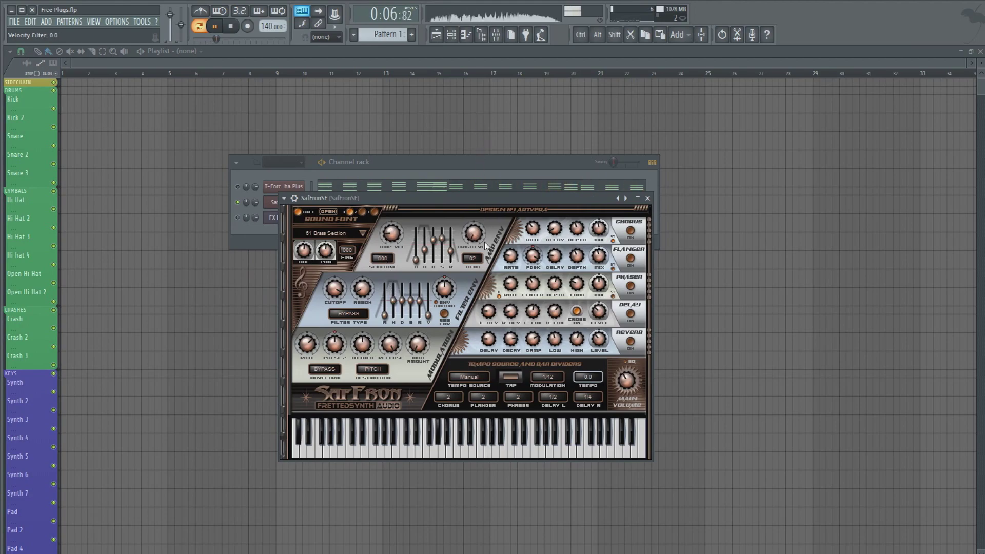
# Set SaffronSE's filter type to LOWPASS and adjust its cutoff and resonance during playback
pyautogui.moveTo(335, 302); pyautogui.dragTo(362, 334)
pyautogui.click(354, 314)
pyautogui.click(336, 325)
pyautogui.moveTo(335, 289); pyautogui.dragTo(351, 256)
pyautogui.moveTo(355, 291)
pyautogui.mouseDown()
pyautogui.moveTo(343, 288)
pyautogui.moveTo(341, 245)
pyautogui.moveTo(358, 288)
pyautogui.mouseUp()
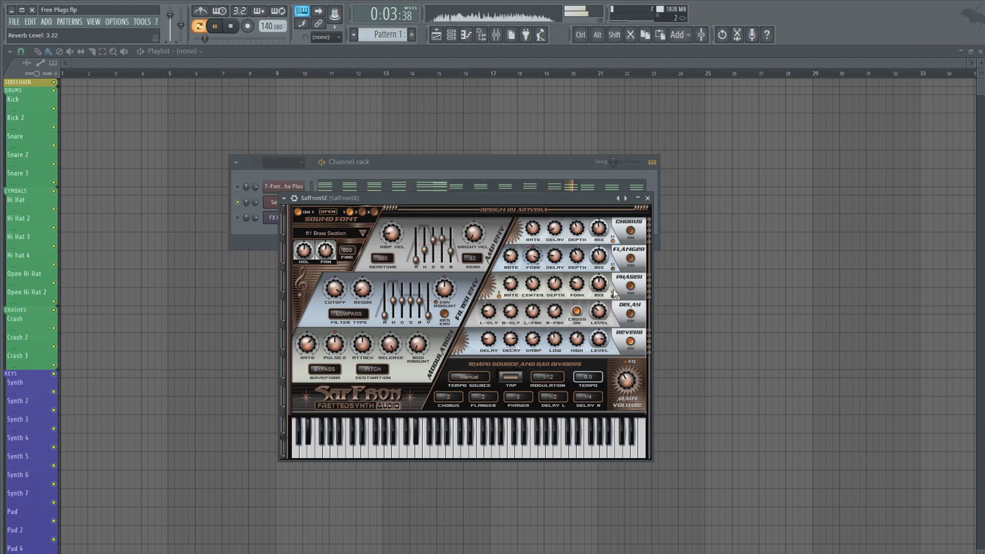
# Try the reverb at lower levels, switch it off, and stop playback
pyautogui.scroll(-3, 606, 336)
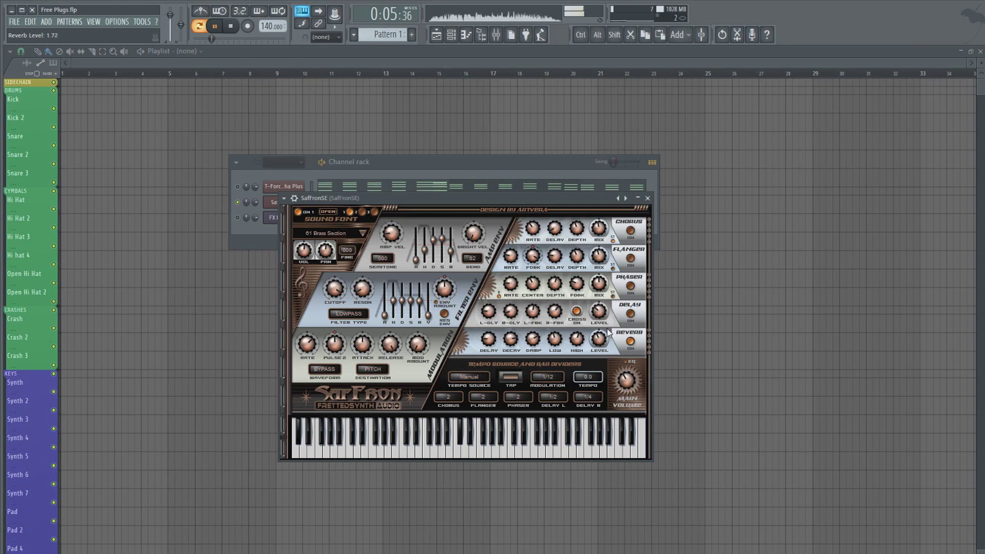
pyautogui.scroll(-3, 610, 333)
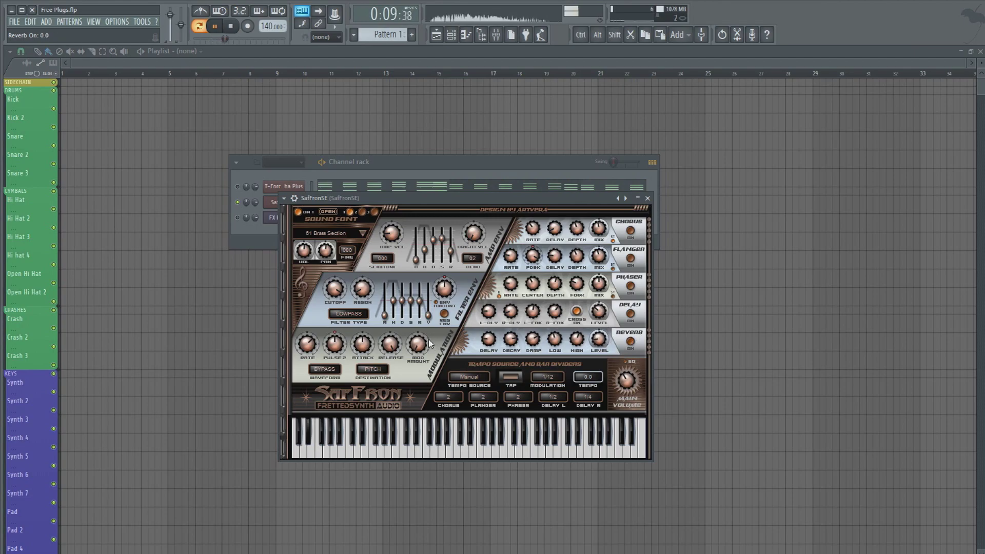
pyautogui.press('space')
# Set the modulation waveform to PULSE and play the pattern to hear the pitch modulation
pyautogui.click(338, 371)
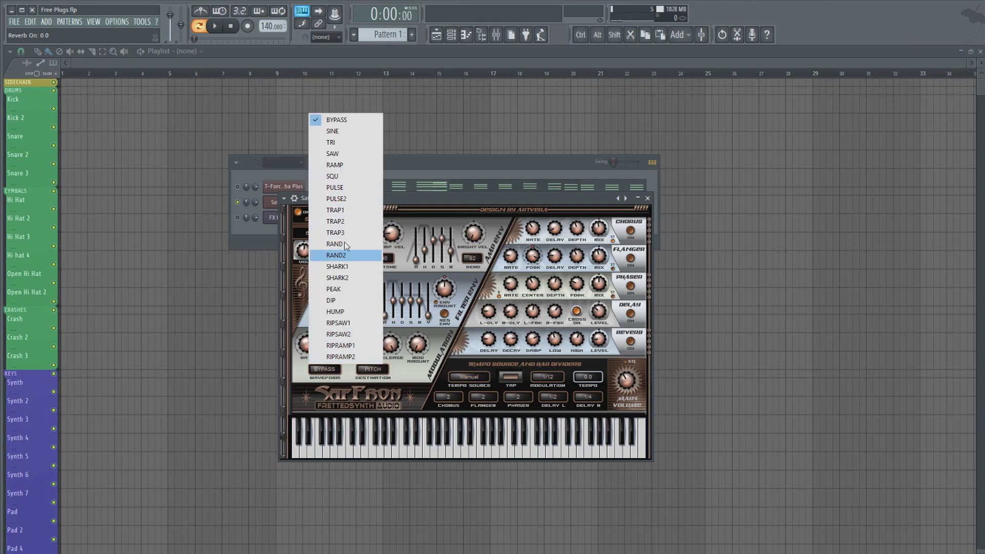
pyautogui.click(334, 188)
pyautogui.press('space')
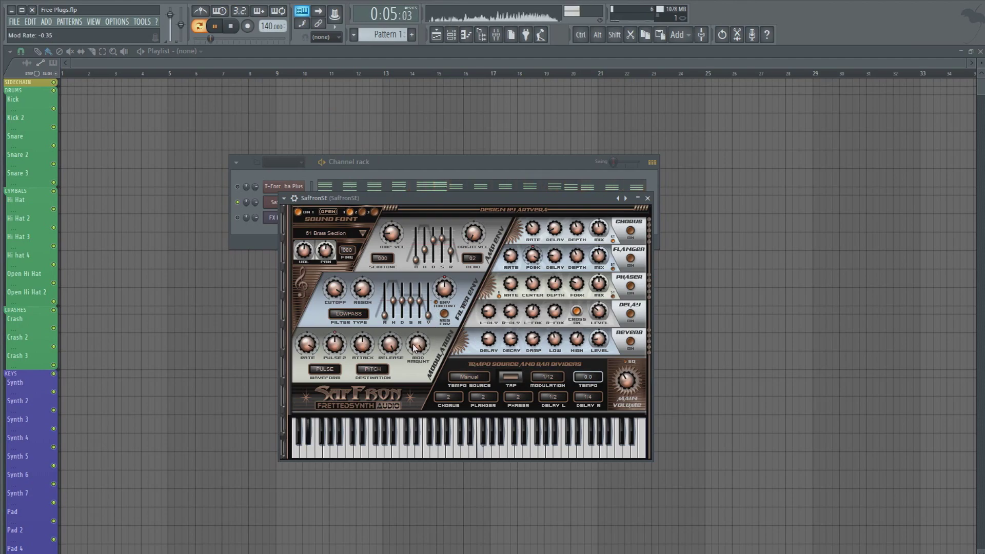
# Stop playback and set SaffronSE's modulation waveform to BYPASS
pyautogui.press('space')
pyautogui.moveTo(411, 362); pyautogui.dragTo(425, 254)
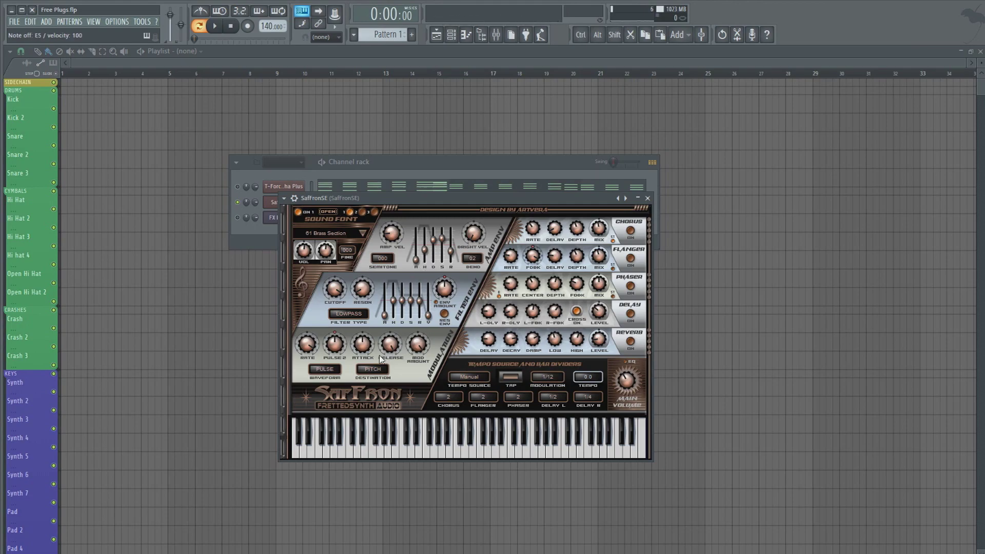
pyautogui.click(325, 369)
pyautogui.click(344, 122)
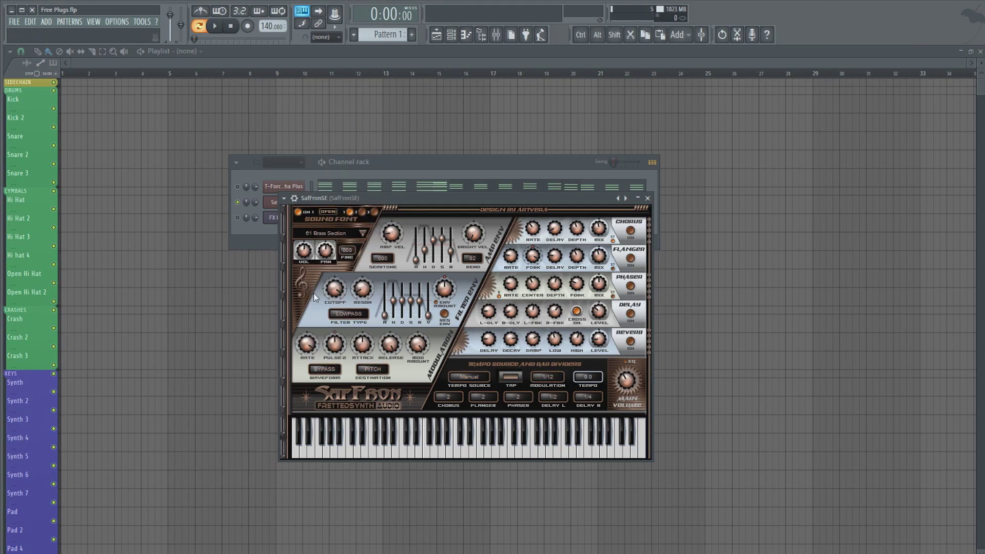
# Play SaffronSE through AlgorVerb on its mixer track, setting Decay to 8.5, Wet Level to 0.80, Brightness to 0.49 and Damping to 0.74
pyautogui.click(261, 232)
pyautogui.press('F9')
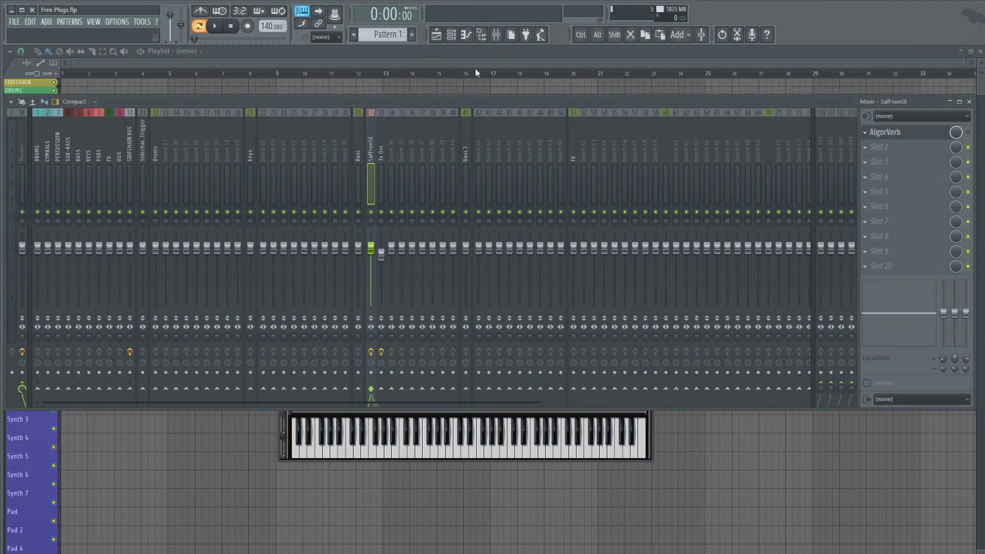
pyautogui.press('space')
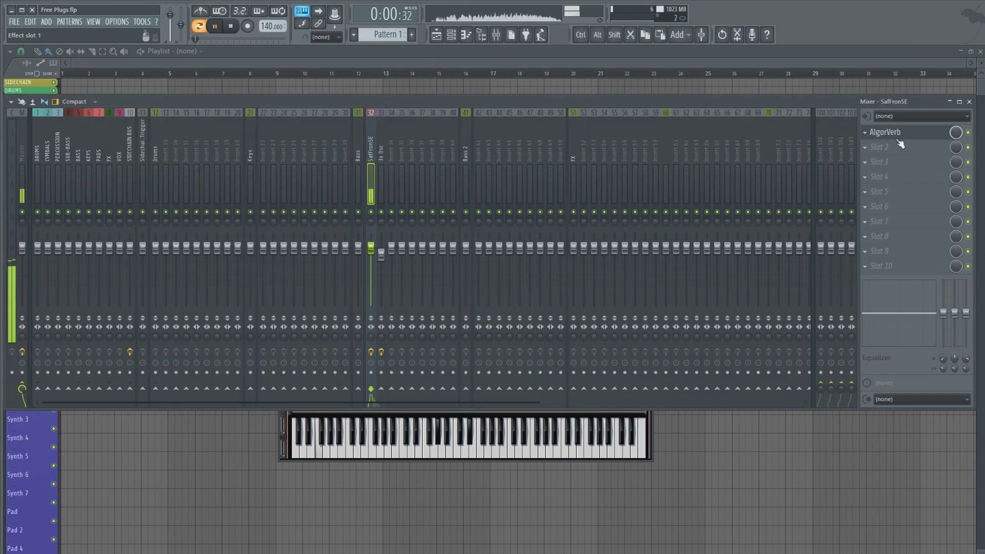
pyautogui.click(893, 132)
pyautogui.moveTo(187, 220); pyautogui.dragTo(179, 238)
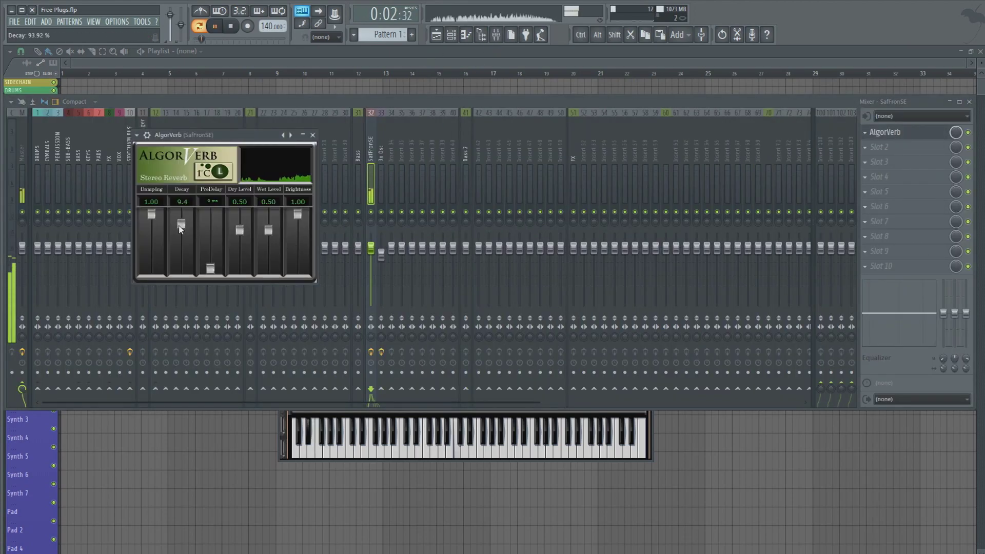
pyautogui.moveTo(268, 230); pyautogui.dragTo(297, 229)
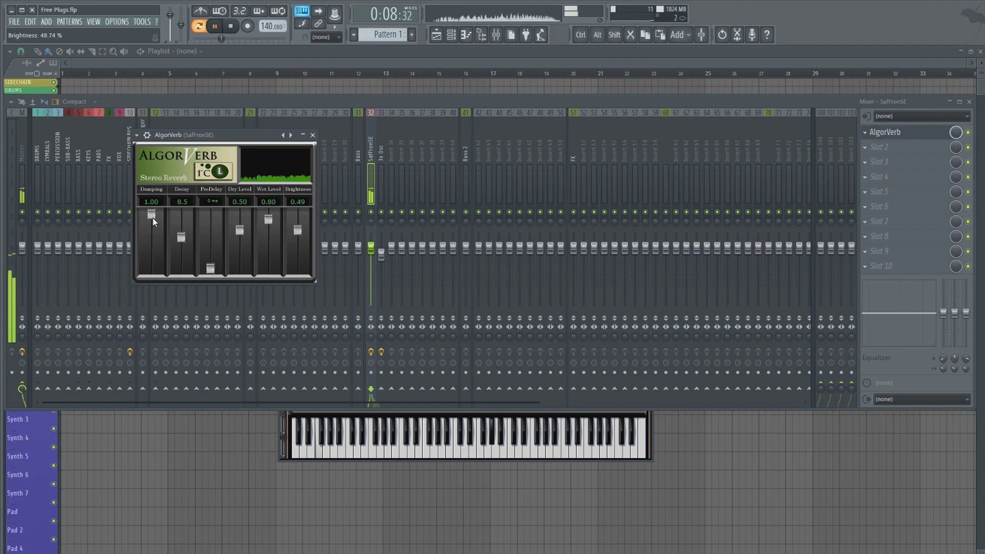
pyautogui.moveTo(152, 216)
pyautogui.mouseDown()
pyautogui.moveTo(154, 255)
pyautogui.moveTo(163, 221)
pyautogui.mouseUp()
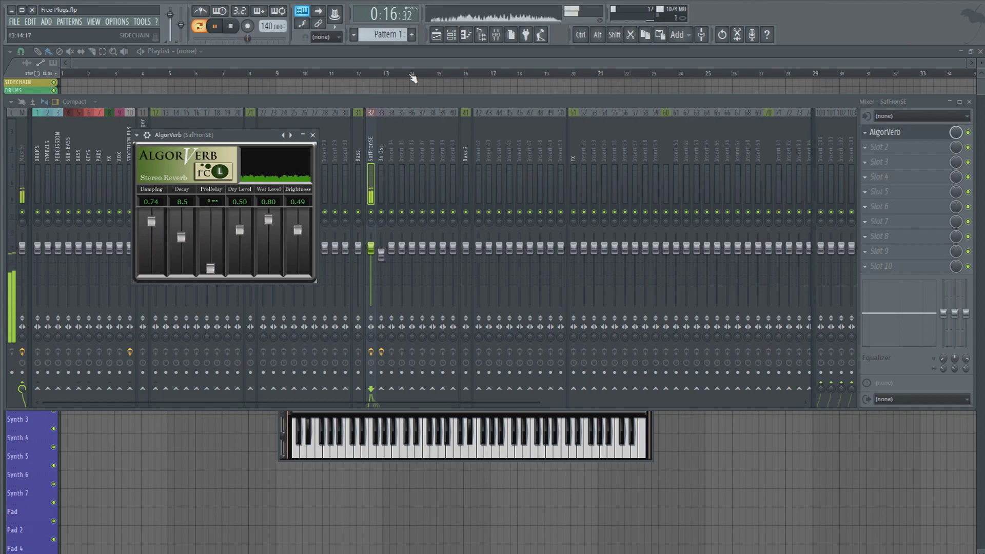
pyautogui.click(440, 52)
pyautogui.press('space')
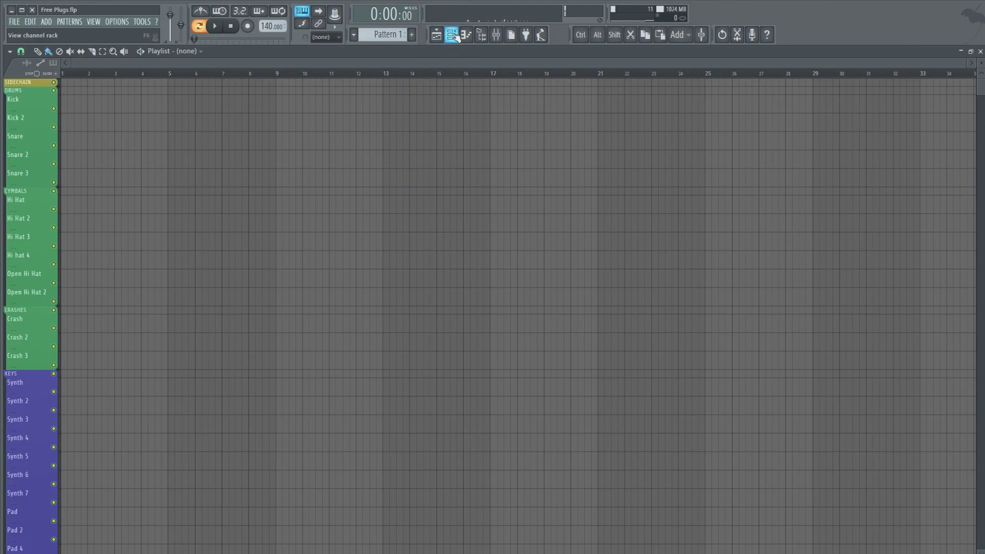
# Open the FX Example 3x Osc channel and play it with the other channels muted
pyautogui.click(452, 35)
pyautogui.click(299, 219)
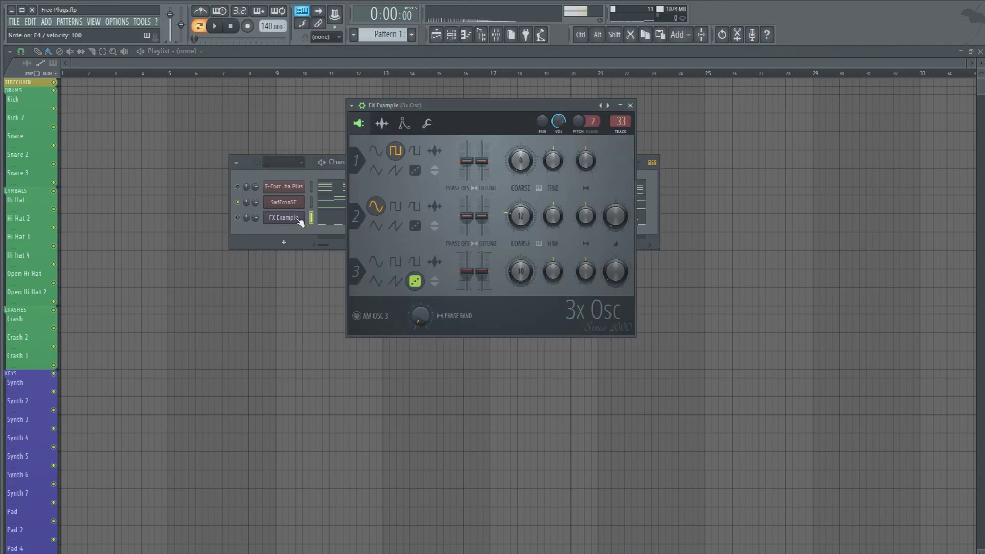
pyautogui.click(242, 219)
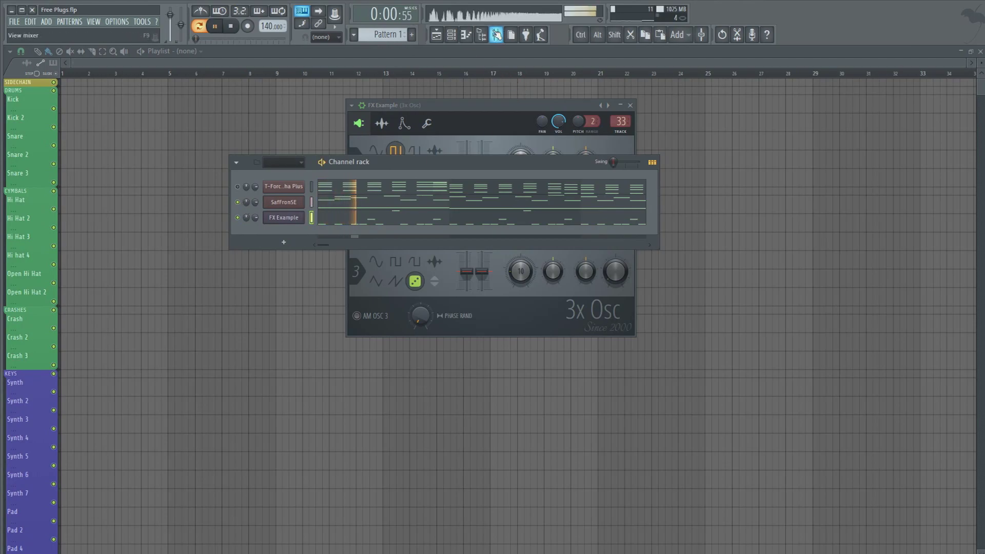
pyautogui.press('space')
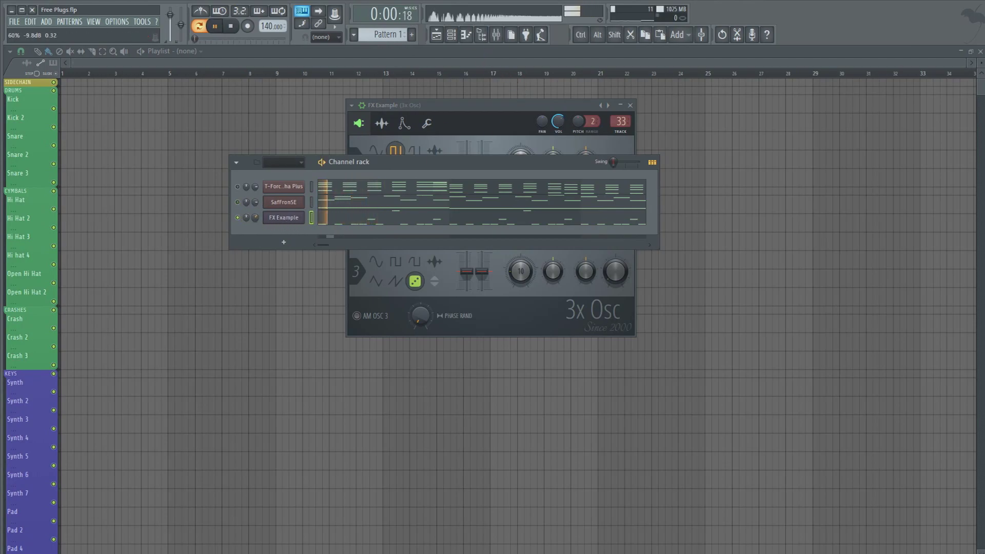
# Enable CamelCrusher on the 3x Osc mixer track and adjust its tube distortion and filter cutoff during playback
pyautogui.click(500, 36)
pyautogui.press('space')
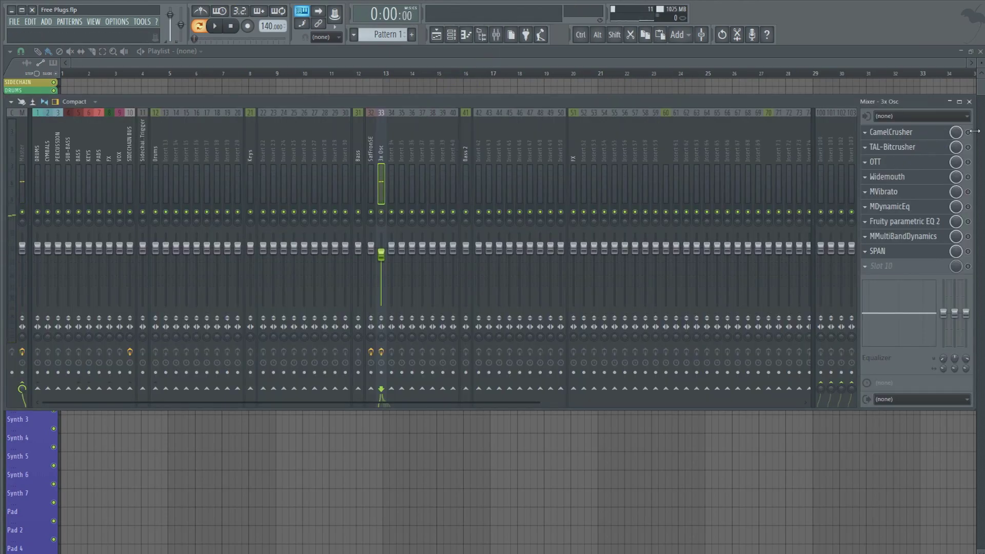
pyautogui.click(946, 132)
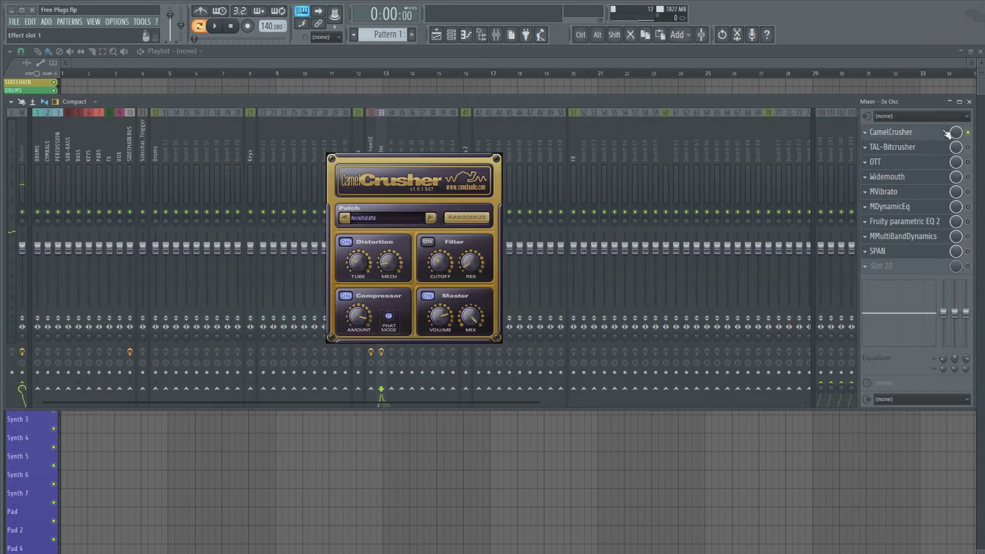
pyautogui.press('space')
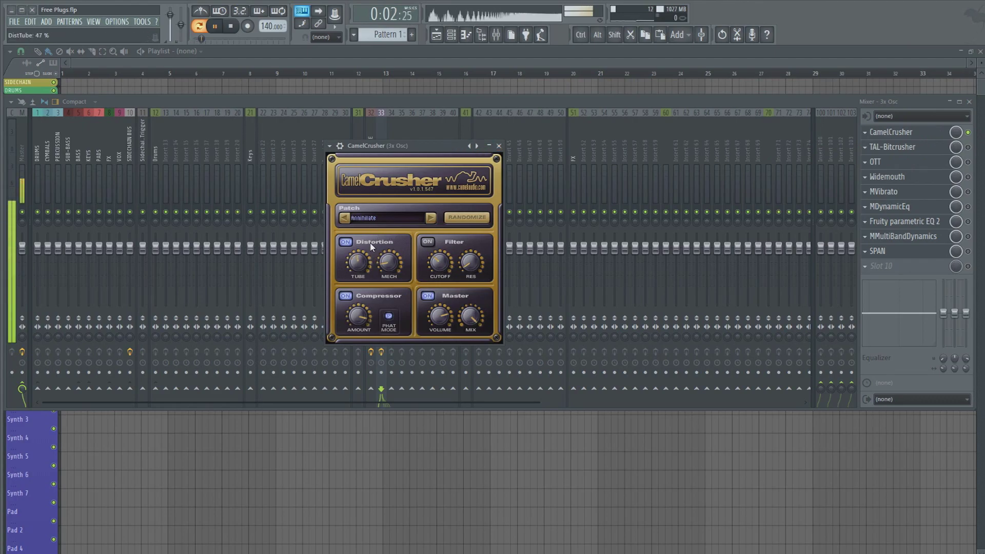
pyautogui.moveTo(368, 262); pyautogui.dragTo(366, 270)
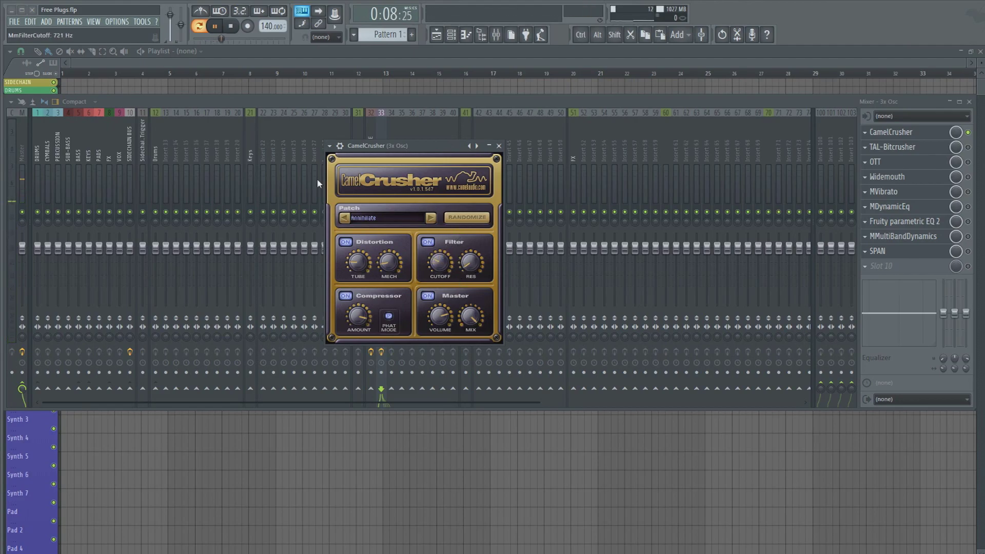
# Adjust CamelCrusher's master volume, lower its compressor amount and switch its filter off during playback, closing the plugin when done
pyautogui.click(496, 35)
pyautogui.click(451, 35)
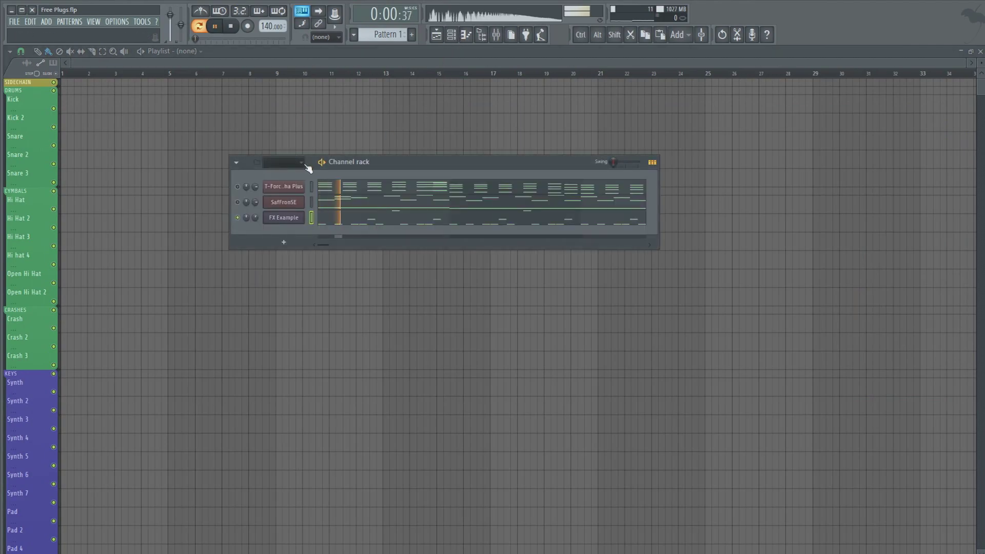
pyautogui.click(505, 36)
pyautogui.click(903, 137)
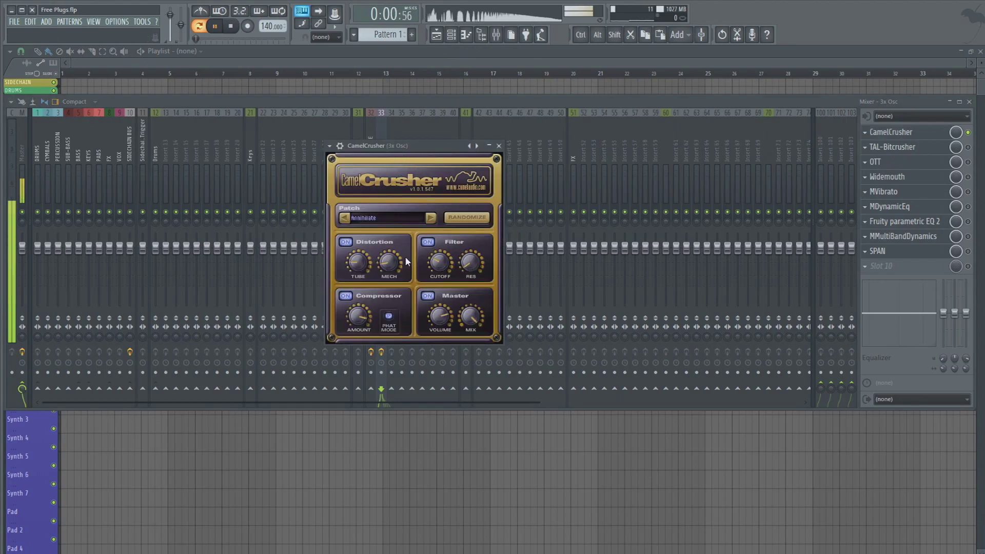
pyautogui.moveTo(447, 336); pyautogui.dragTo(447, 332)
pyautogui.click(383, 318)
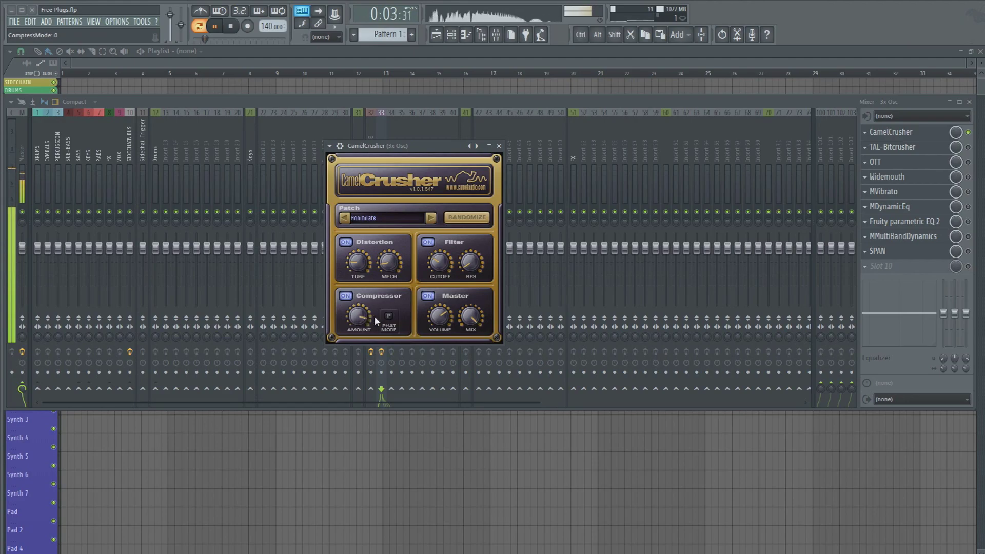
pyautogui.moveTo(359, 317); pyautogui.dragTo(359, 341)
pyautogui.click(428, 242)
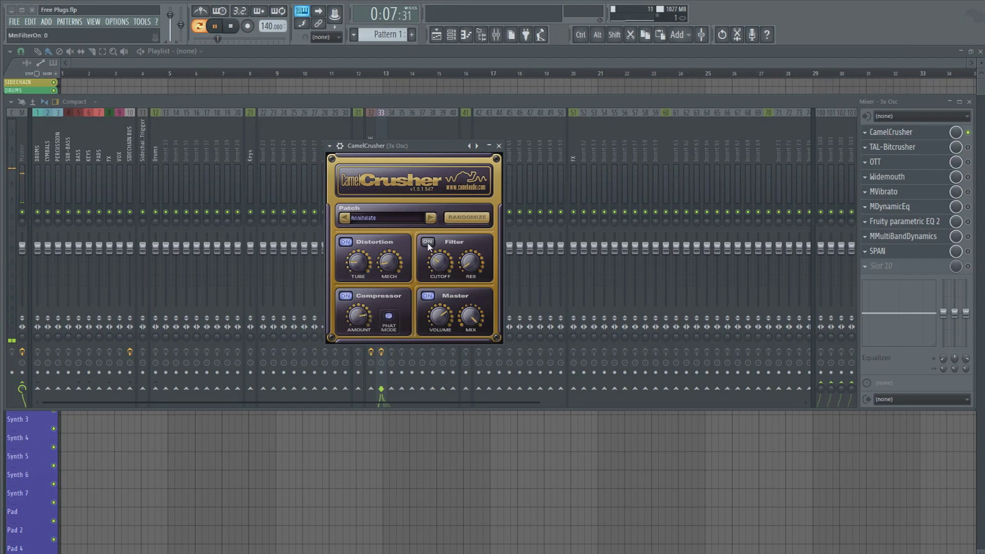
pyautogui.press('space')
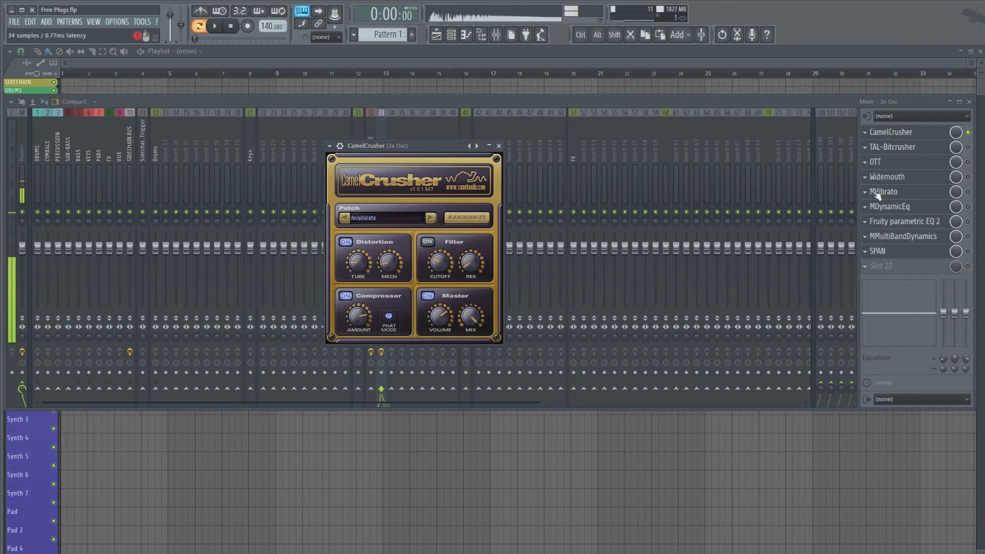
pyautogui.click(902, 132)
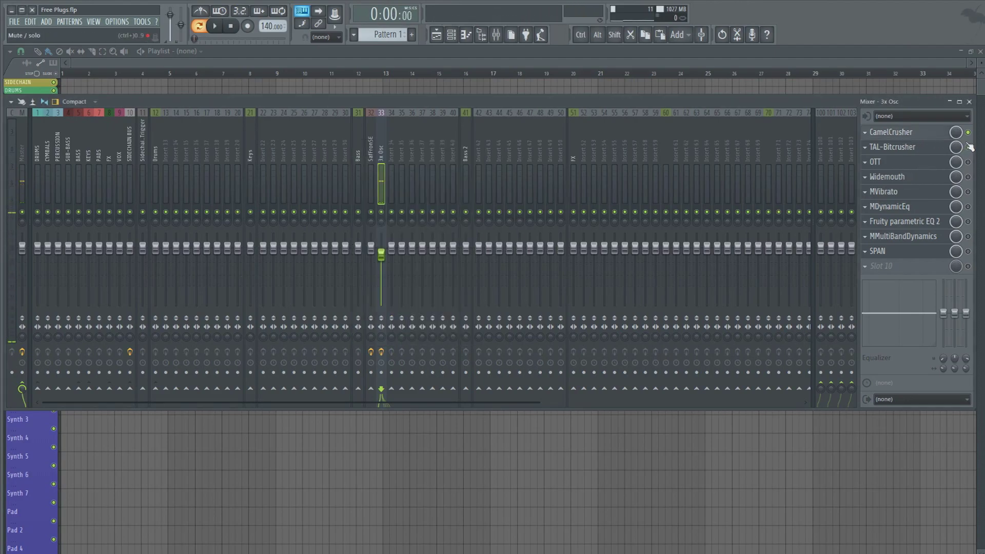
# Enable TAL-Bitcrusher on the 3x Osc track and compare the sound with the effect bypassed and active
pyautogui.click(919, 148)
pyautogui.press('space')
pyautogui.moveTo(442, 202); pyautogui.dragTo(481, 215)
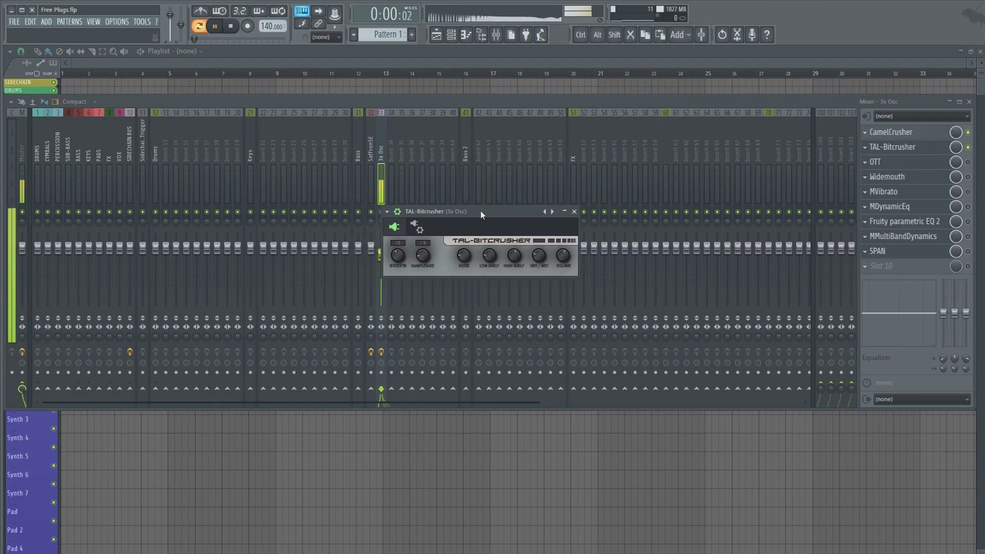
pyautogui.click(971, 149)
pyautogui.click(968, 148)
pyautogui.click(898, 148)
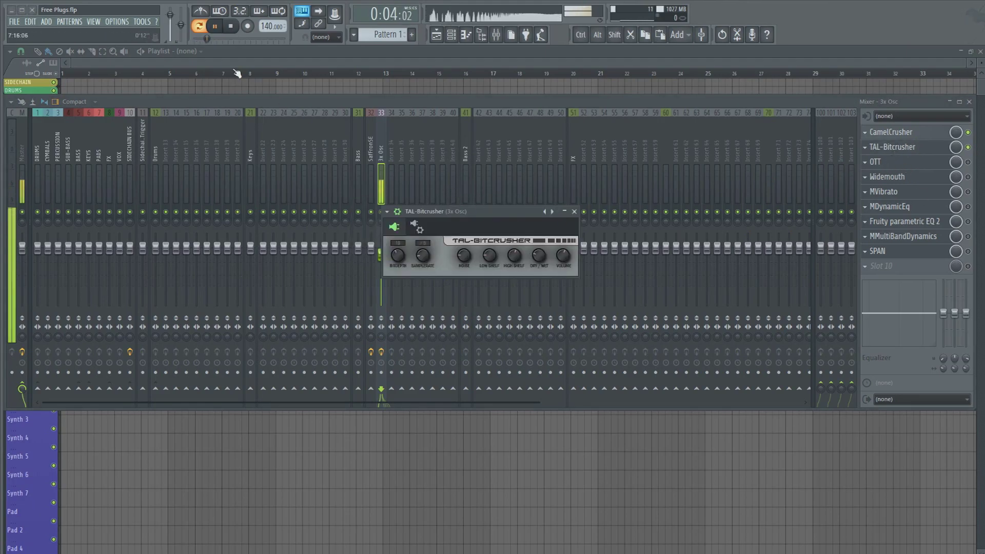
pyautogui.press('space')
pyautogui.moveTo(448, 209); pyautogui.dragTo(451, 210)
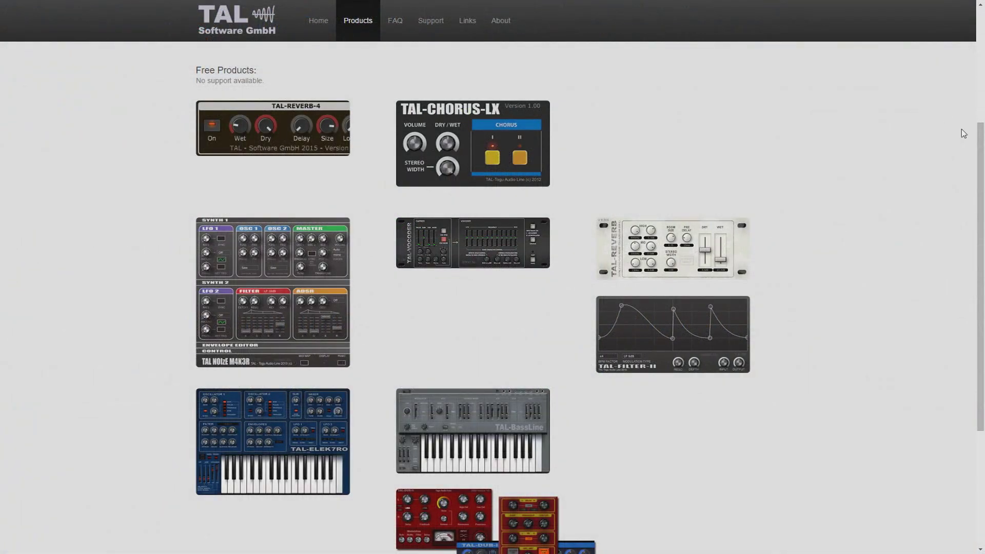
# Switch to the TAL Software website and look through its free products page
pyautogui.moveTo(984, 149); pyautogui.dragTo(984, 267)
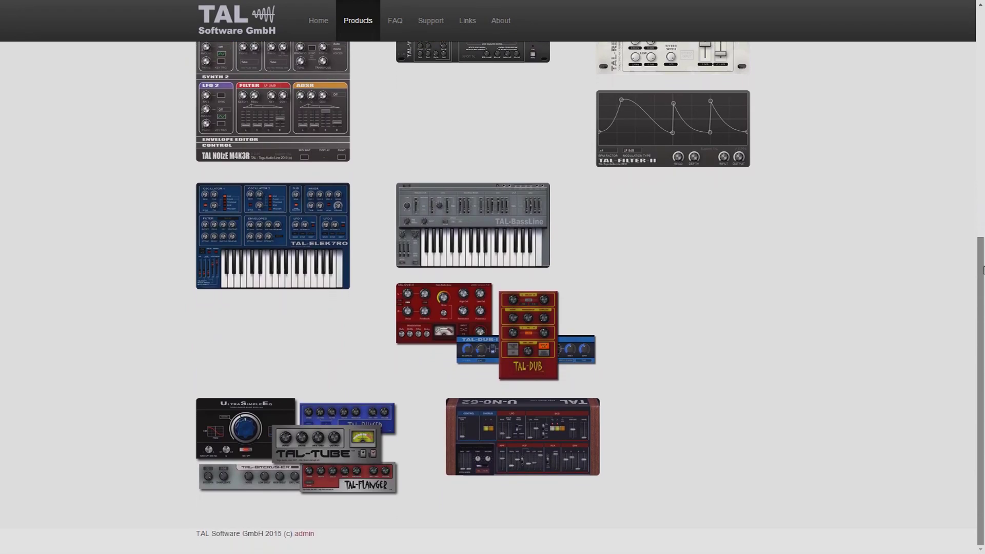
pyautogui.moveTo(983, 267); pyautogui.dragTo(984, 28)
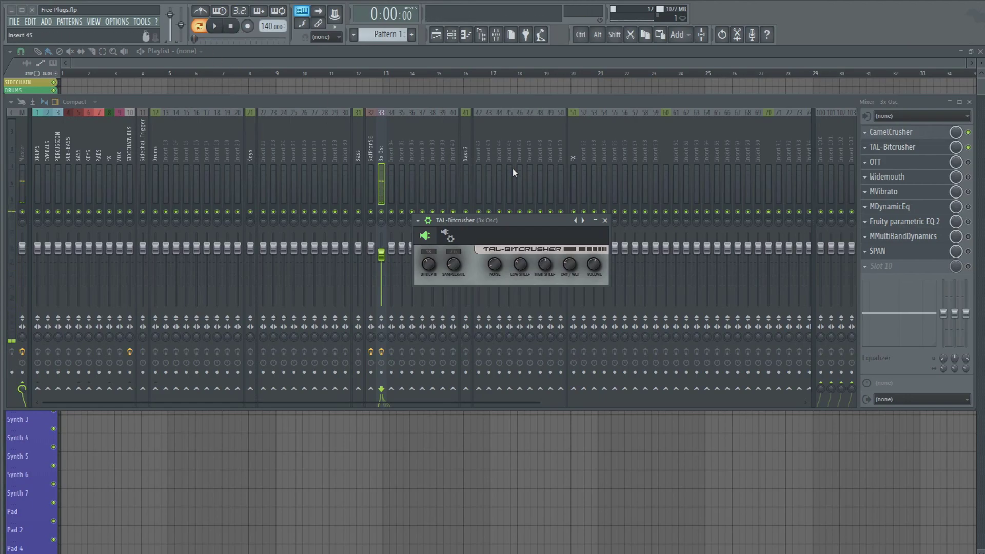
# Enable OTT on the 3x Osc track in FL Studio, setting Depth to 54 %, Time to 244 %, In Gain to -1.4 dB and Out Gain to -0.8 dB
pyautogui.click(918, 161)
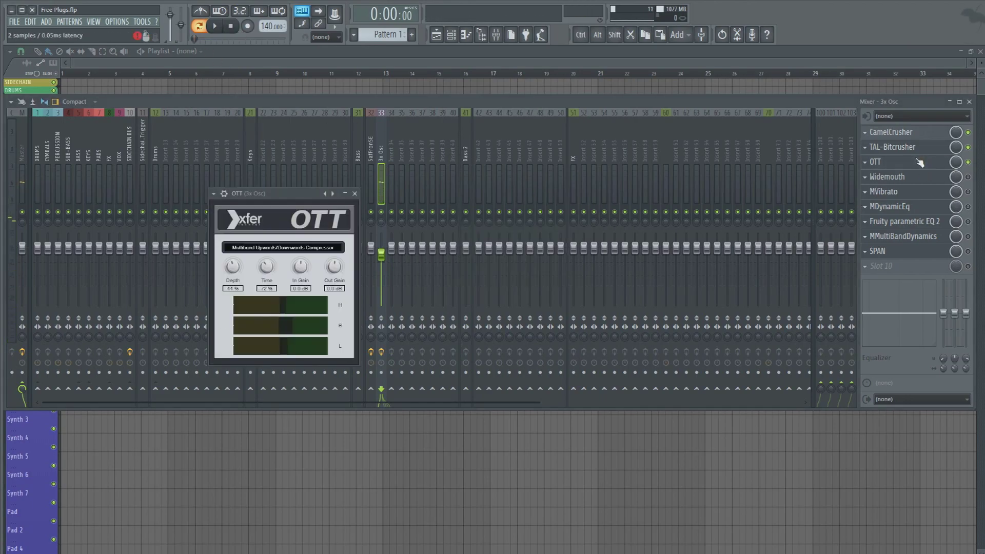
pyautogui.moveTo(281, 187); pyautogui.dragTo(335, 196)
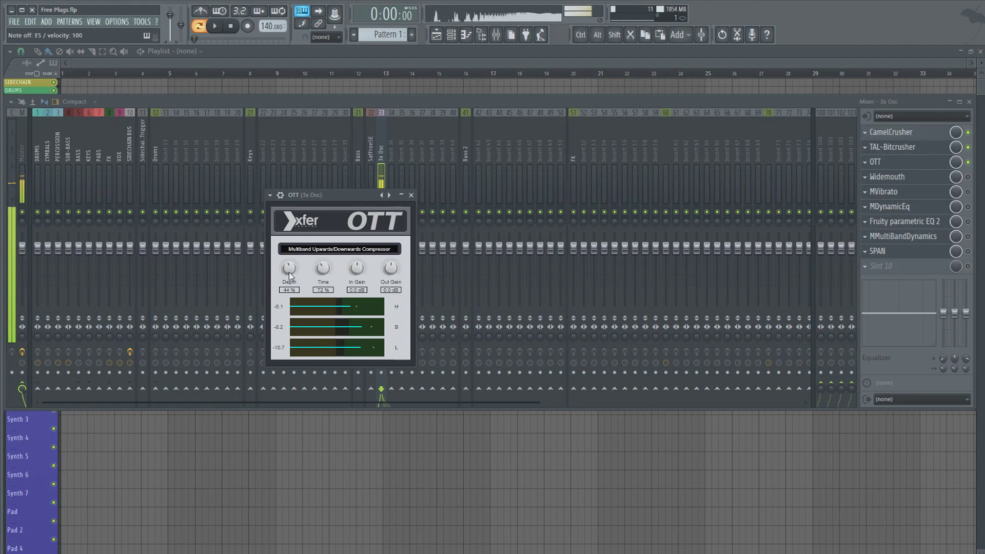
pyautogui.moveTo(289, 267); pyautogui.dragTo(302, 242)
pyautogui.scroll(5, 291, 271)
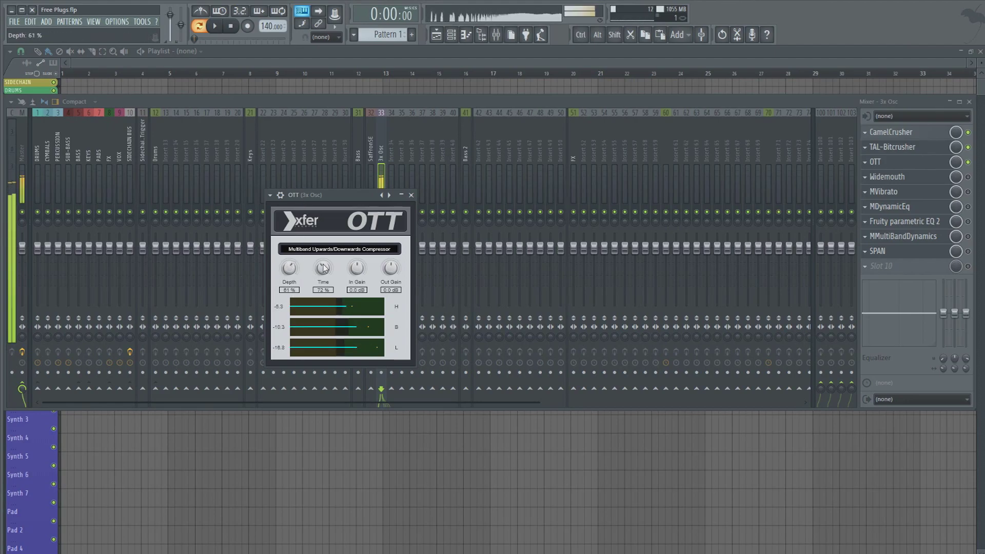
pyautogui.moveTo(330, 261); pyautogui.dragTo(320, 292)
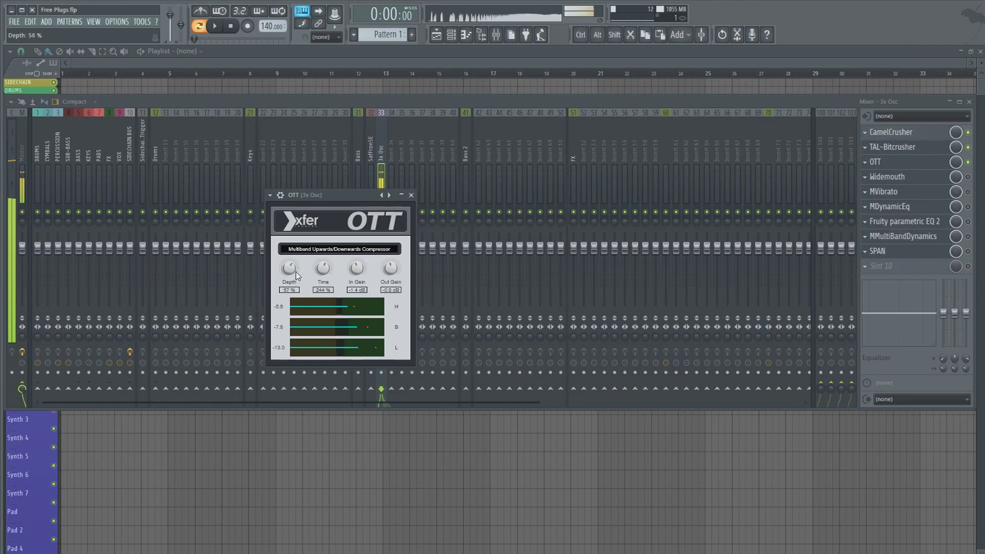
pyautogui.moveTo(296, 275)
pyautogui.mouseDown()
pyautogui.moveTo(303, 239)
pyautogui.moveTo(297, 314)
pyautogui.moveTo(304, 286)
pyautogui.mouseUp()
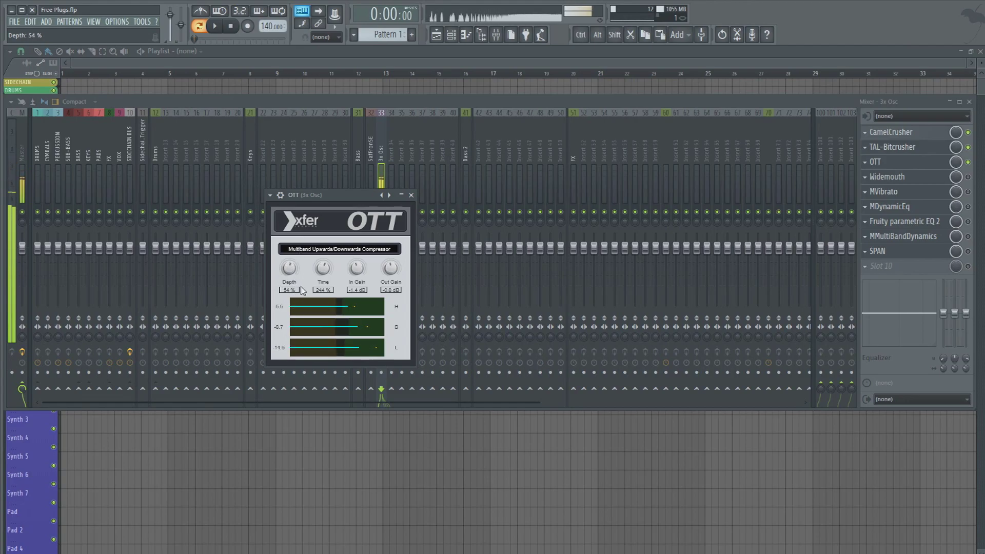
pyautogui.moveTo(335, 195); pyautogui.dragTo(395, 215)
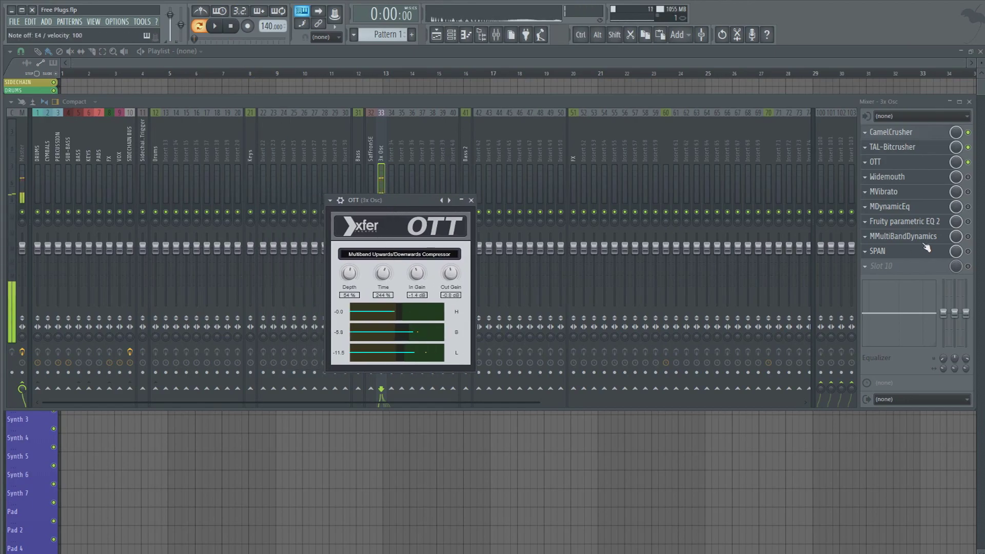
# Enable Widemouth on the 3x Osc track, lower its mix and width, and set the delay channel to RIGHT while auditioning the sound
pyautogui.click(969, 177)
pyautogui.click(913, 180)
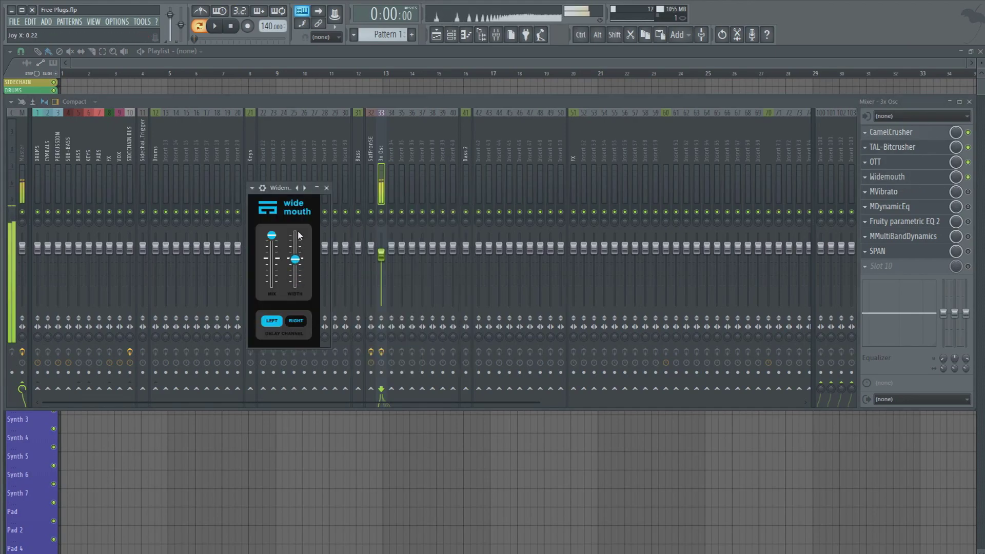
pyautogui.moveTo(295, 235); pyautogui.dragTo(291, 299)
pyautogui.moveTo(272, 235)
pyautogui.mouseDown()
pyautogui.moveTo(272, 296)
pyautogui.moveTo(274, 242)
pyautogui.mouseUp()
pyautogui.click(298, 323)
pyautogui.moveTo(300, 286); pyautogui.dragTo(300, 276)
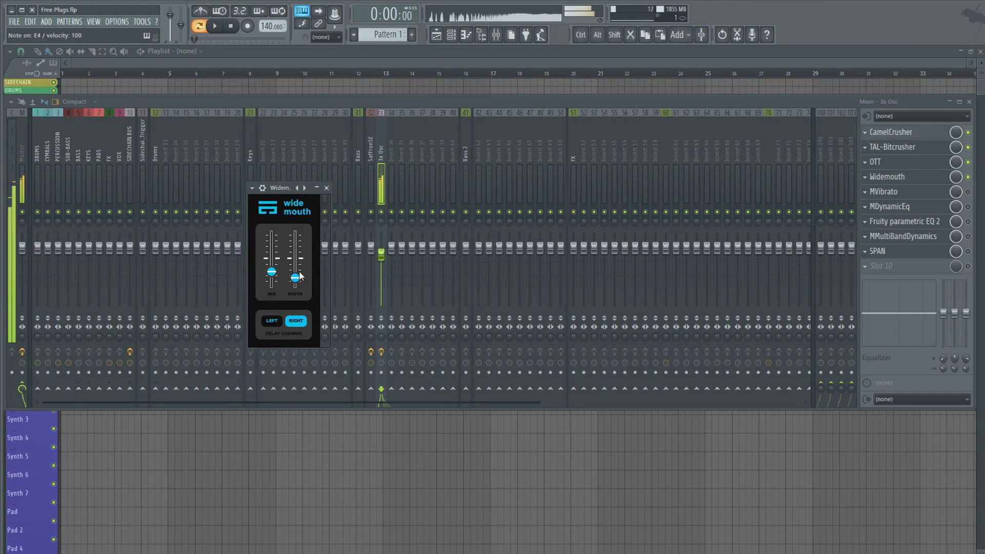
pyautogui.press('space')
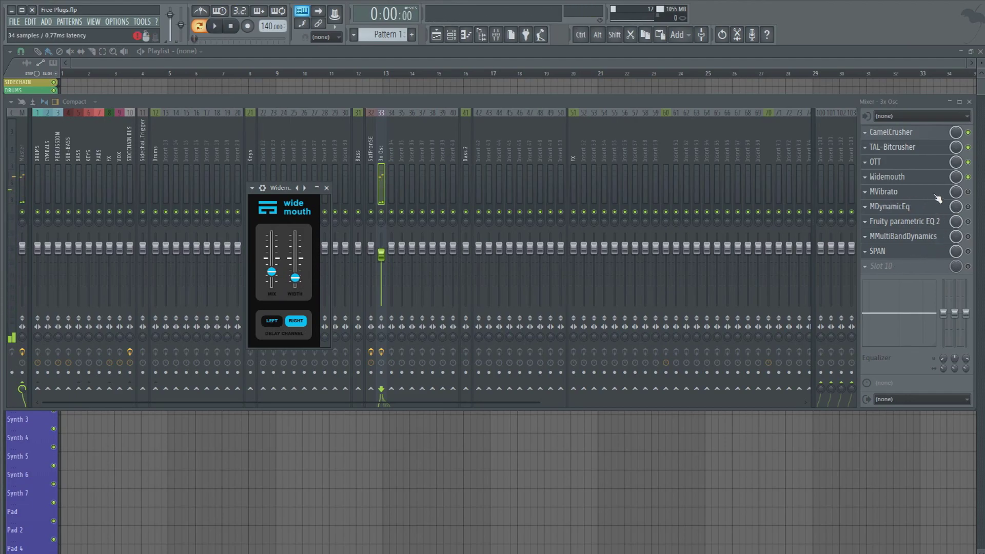
# Open MVibrato on the 3x Osc track and set Depth to 12.4%, Rate to 4.061 Hz, Tremolo to 31.6% and Tremolo Phase to 27°
pyautogui.click(904, 194)
pyautogui.moveTo(411, 132); pyautogui.dragTo(440, 138)
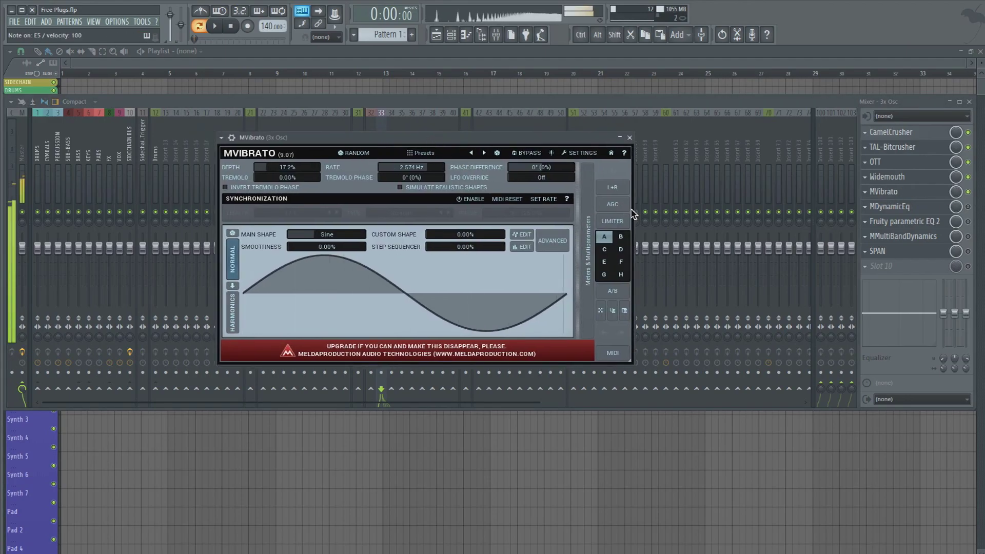
pyautogui.moveTo(418, 172); pyautogui.dragTo(419, 156)
pyautogui.moveTo(283, 167)
pyautogui.mouseDown()
pyautogui.moveTo(284, 157)
pyautogui.moveTo(283, 180)
pyautogui.moveTo(295, 187)
pyautogui.moveTo(294, 170)
pyautogui.mouseUp()
pyautogui.moveTo(411, 177)
pyautogui.mouseDown()
pyautogui.moveTo(411, 156)
pyautogui.moveTo(405, 193)
pyautogui.mouseUp()
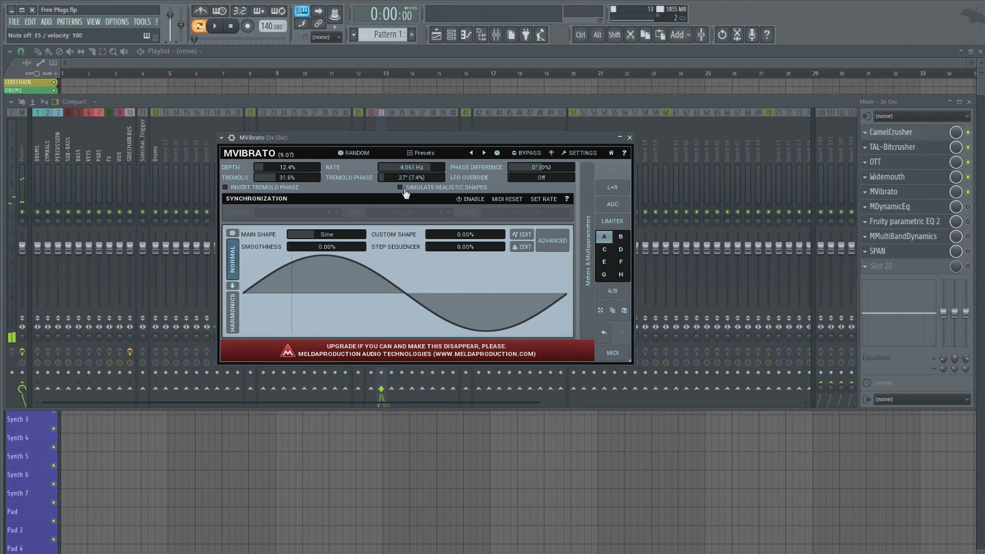
# Audition the 3x Osc through MVibrato and try its Custom Shape control
pyautogui.moveTo(408, 145); pyautogui.dragTo(452, 156)
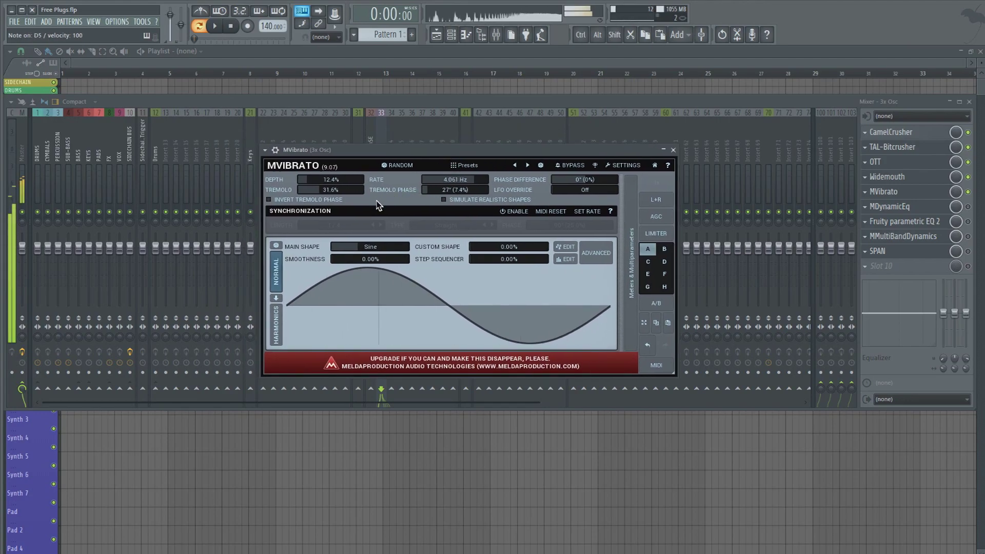
pyautogui.press('space')
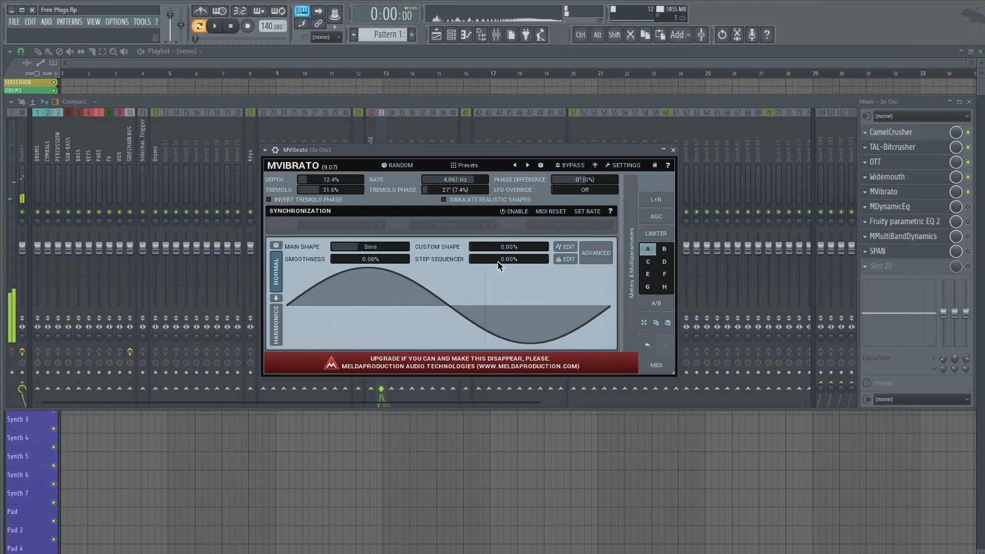
pyautogui.press('space')
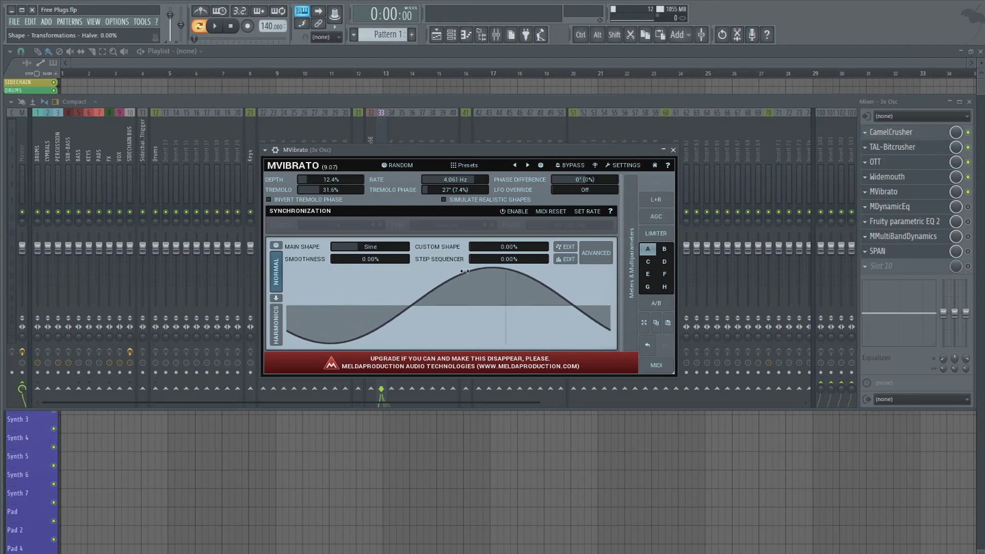
pyautogui.moveTo(509, 247)
pyautogui.mouseDown()
pyautogui.moveTo(509, 226)
pyautogui.moveTo(509, 247)
pyautogui.mouseUp()
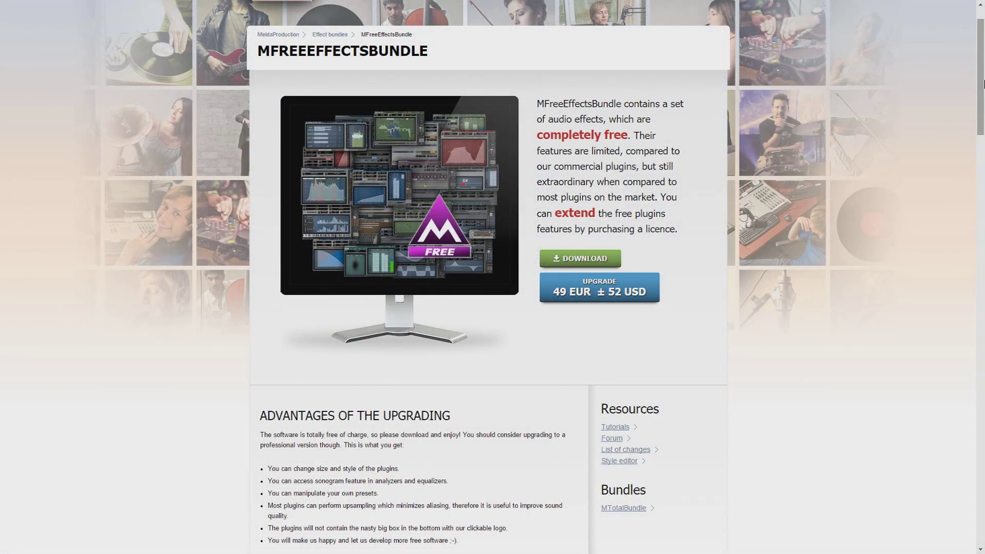
# Look through the plug-ins included in the MFreeEffectsBundle on the MeldaProduction website
pyautogui.moveTo(983, 84); pyautogui.dragTo(984, 208)
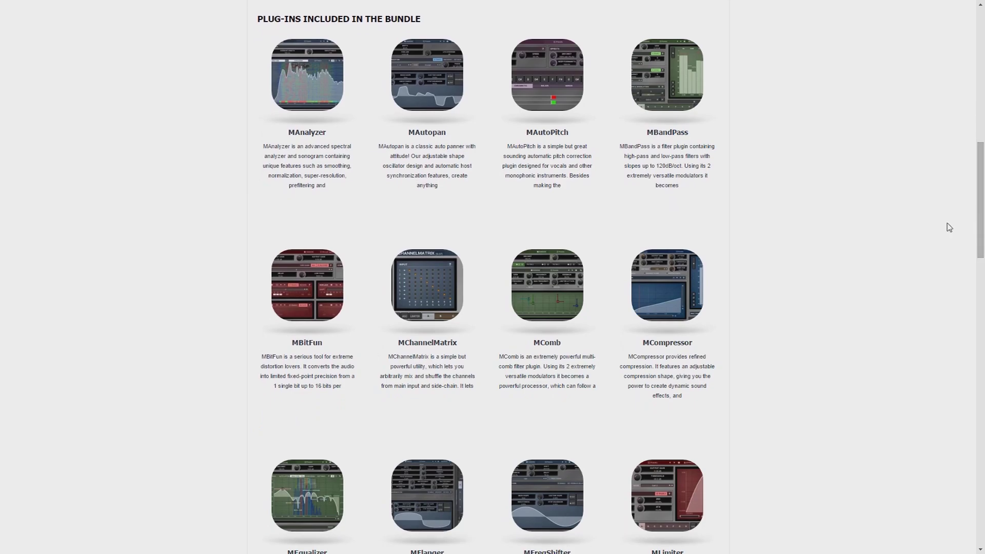
pyautogui.moveTo(983, 171); pyautogui.dragTo(984, 178)
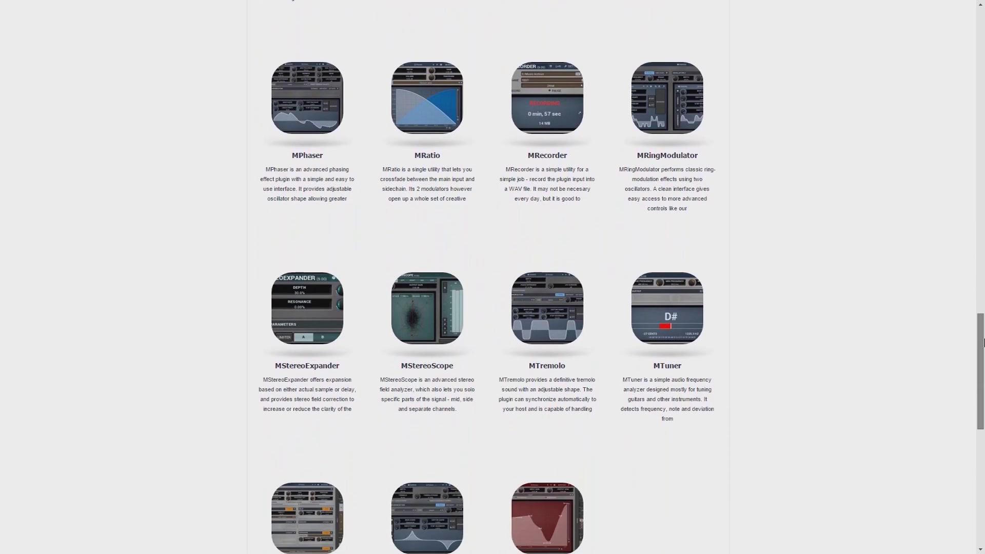
pyautogui.moveTo(984, 376); pyautogui.dragTo(983, 440)
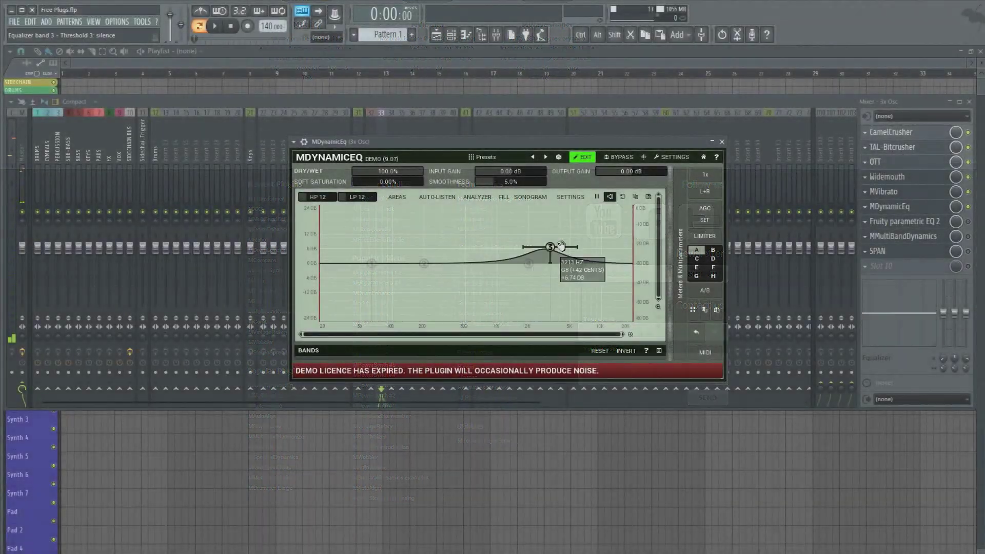
# In FL Studio, reposition band 3 in MDynamicEq on the 3x Osc track and open Fruity parametric EQ 2
pyautogui.moveTo(561, 246); pyautogui.dragTo(583, 221)
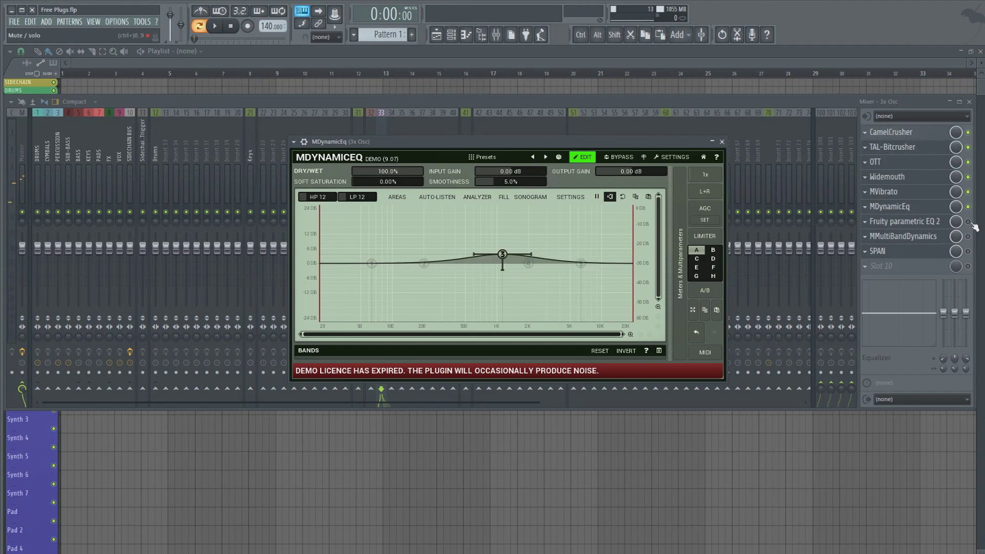
pyautogui.click(919, 222)
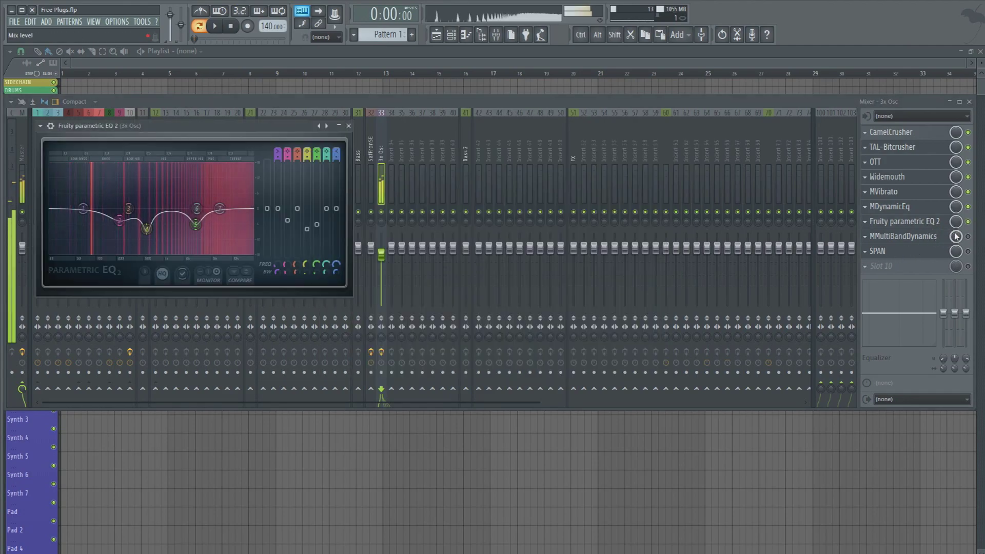
# Open MMultiBandDynamics on the 3x Osc track and compare the sound with the effect bypassed and active
pyautogui.click(940, 237)
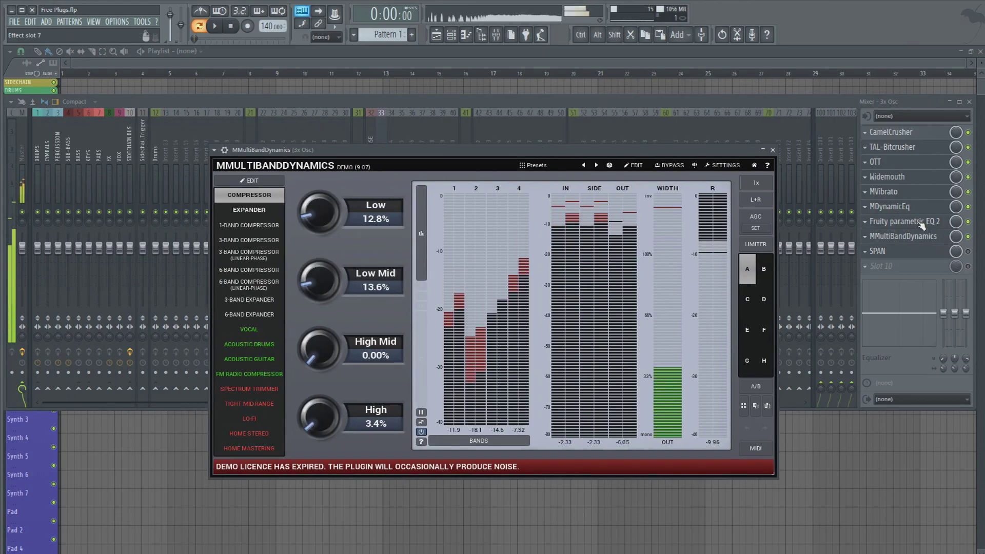
pyautogui.click(969, 238)
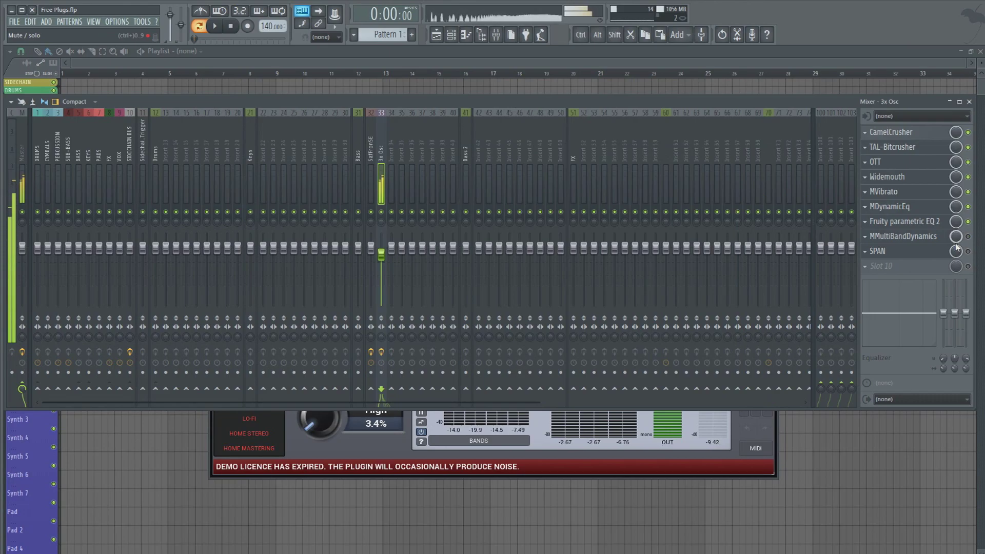
pyautogui.click(969, 237)
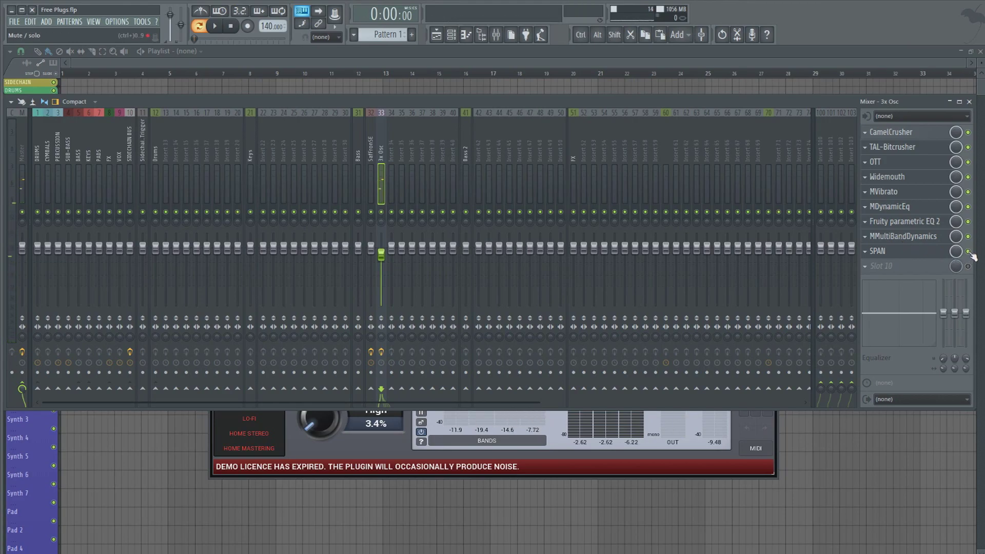
# Open SPAN on the 3x Osc track and change its spectrum display color to blue
pyautogui.click(911, 257)
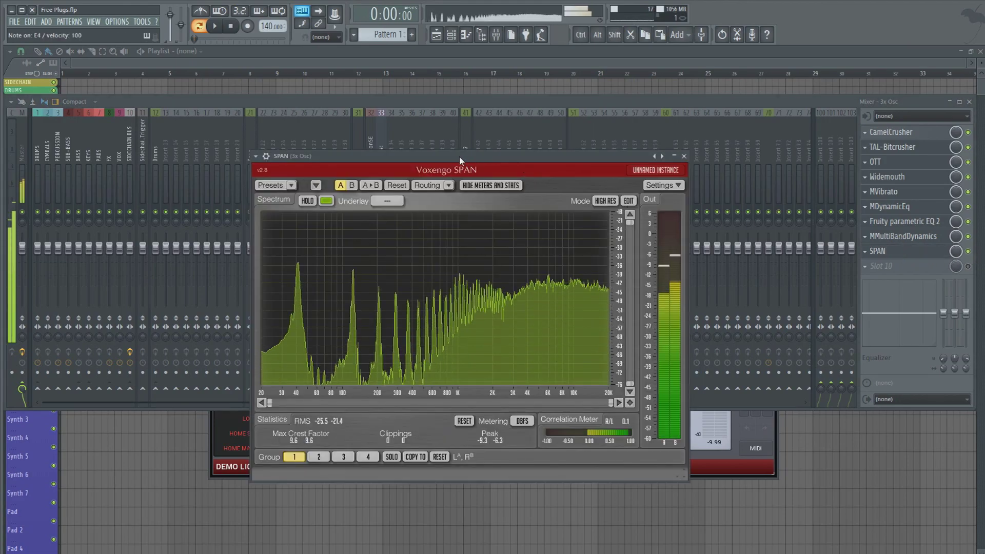
pyautogui.moveTo(463, 162); pyautogui.dragTo(375, 153)
pyautogui.click(239, 191)
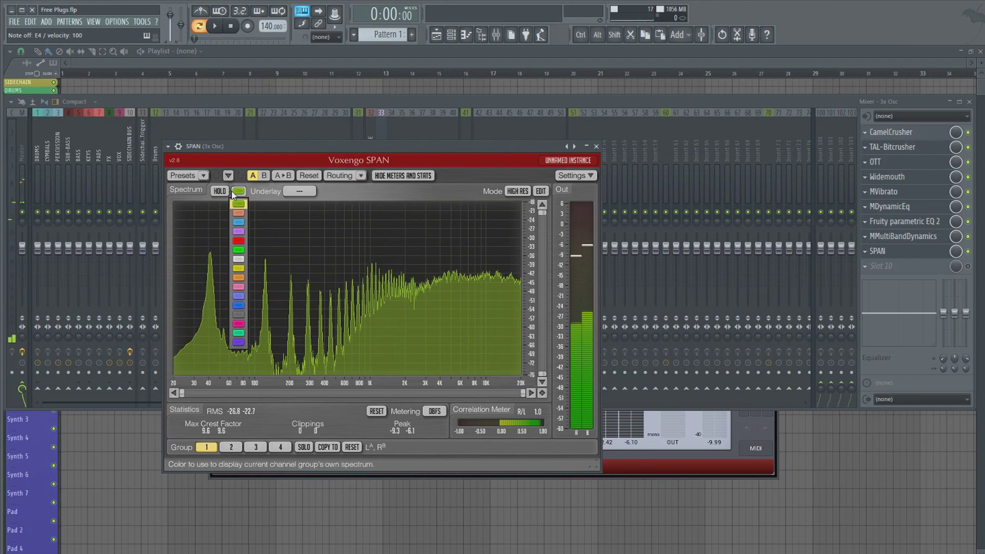
pyautogui.click(239, 222)
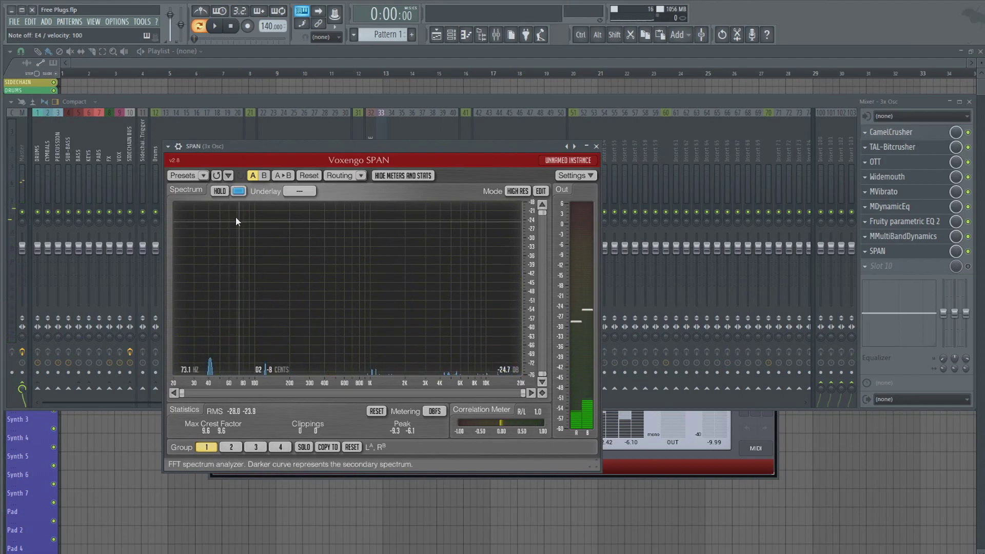
# Try SPAN's spectrum hold on and off, and set the underlay to group 2
pyautogui.click(220, 191)
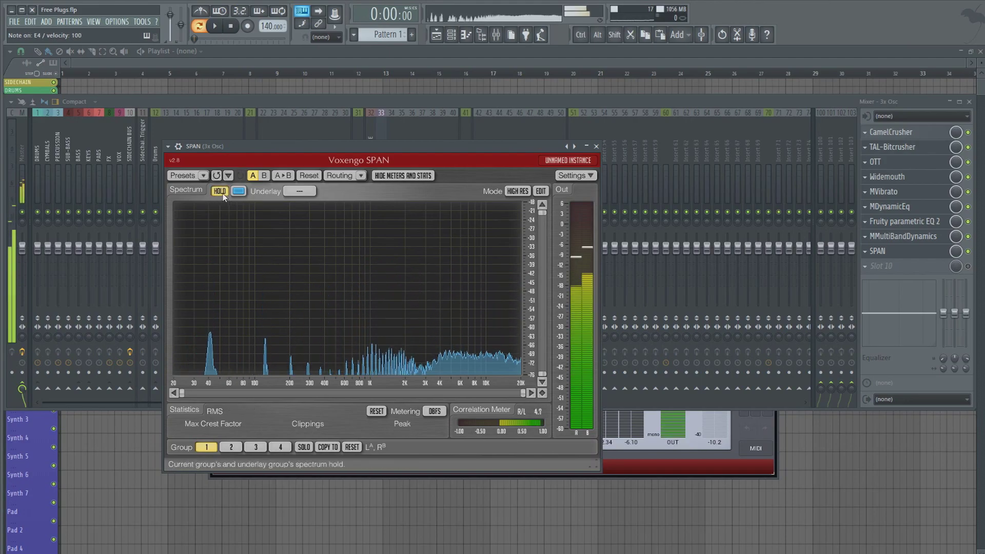
pyautogui.click(220, 192)
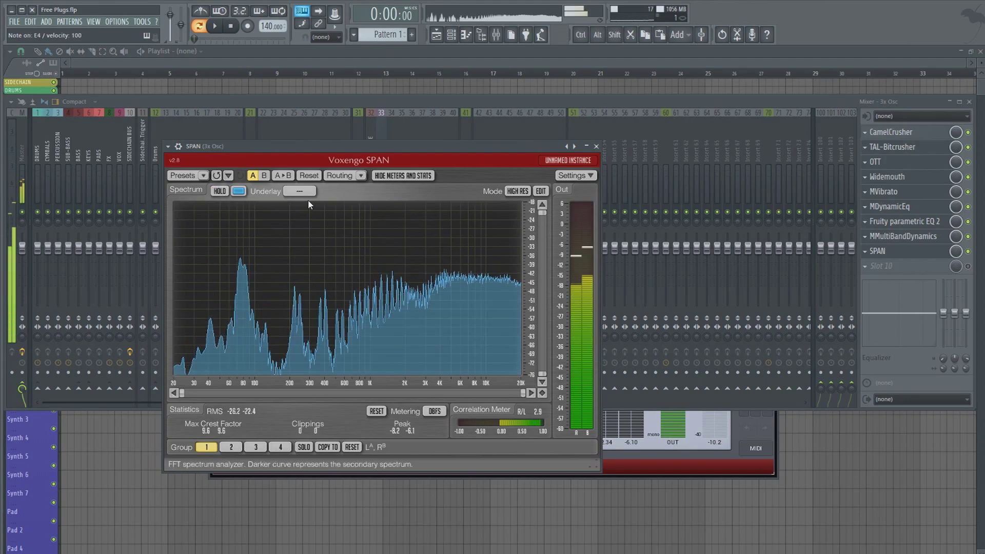
pyautogui.click(300, 191)
pyautogui.click(303, 213)
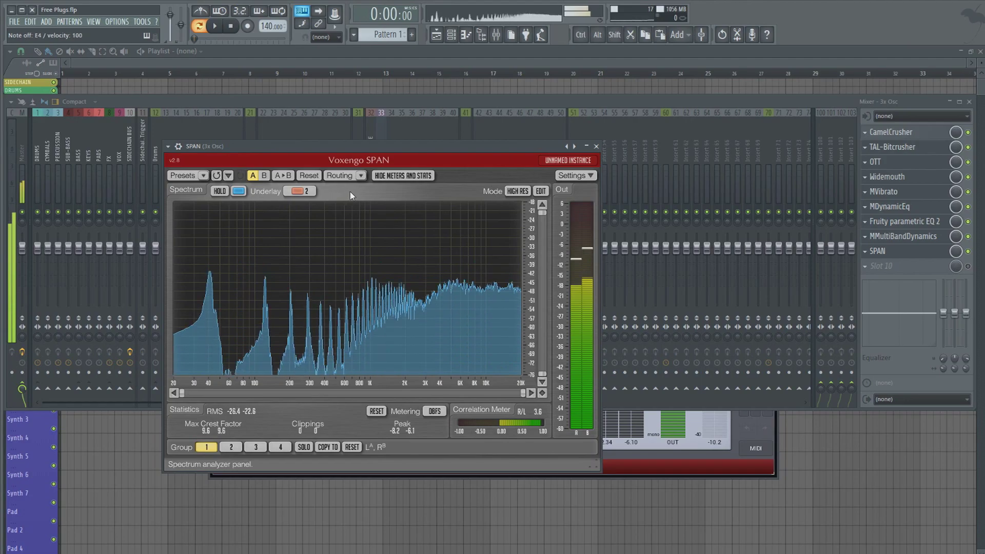
# Try SPAN's OFF, MASTER and AVERAGE spectrum modes while auditioning notes, and return the mode to HIGH RES
pyautogui.click(518, 191)
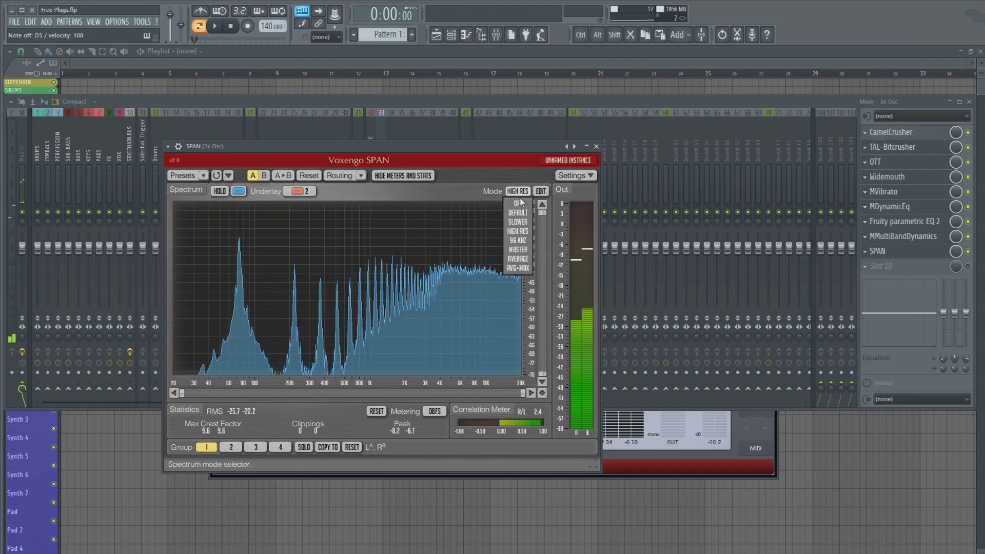
pyautogui.click(518, 203)
pyautogui.click(517, 191)
pyautogui.click(523, 250)
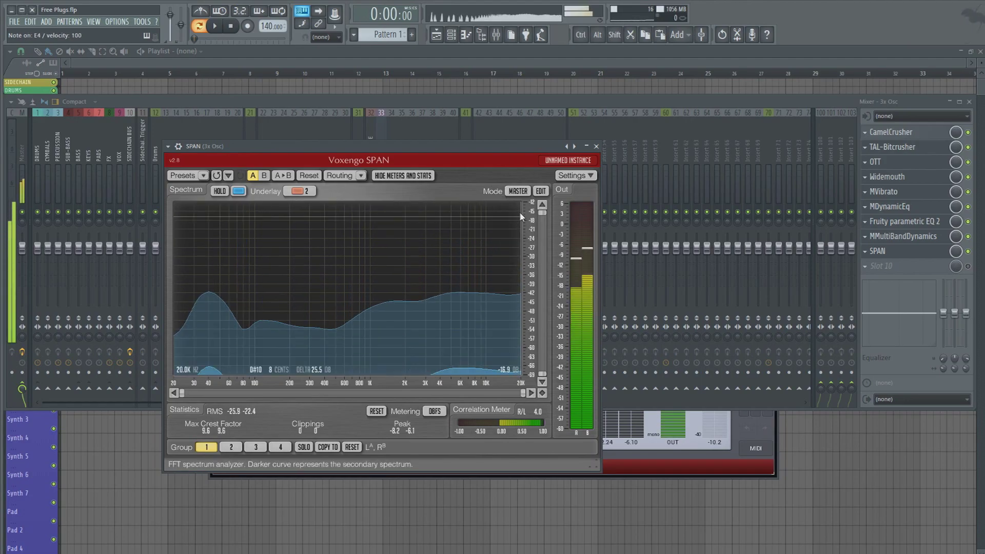
pyautogui.click(517, 191)
pyautogui.click(519, 259)
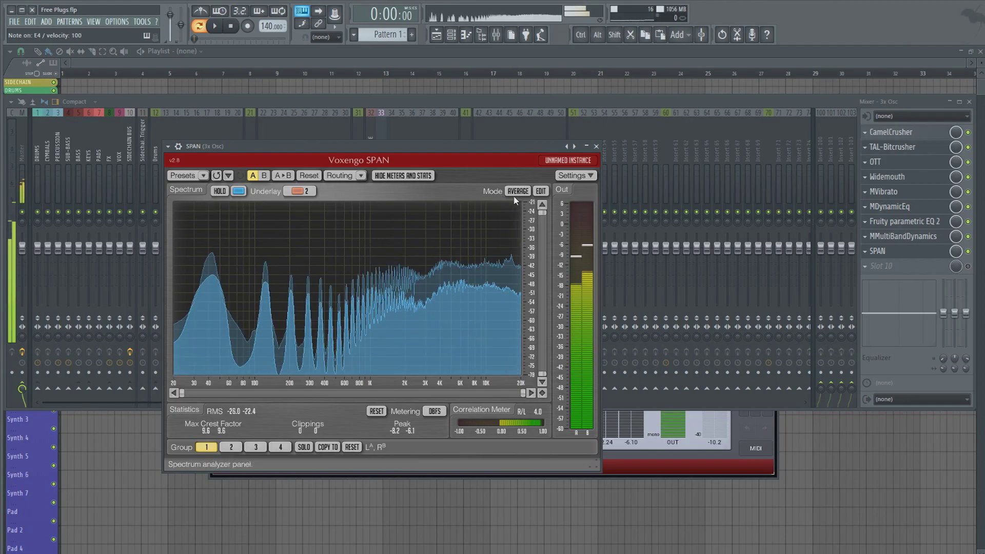
pyautogui.click(518, 191)
pyautogui.click(523, 231)
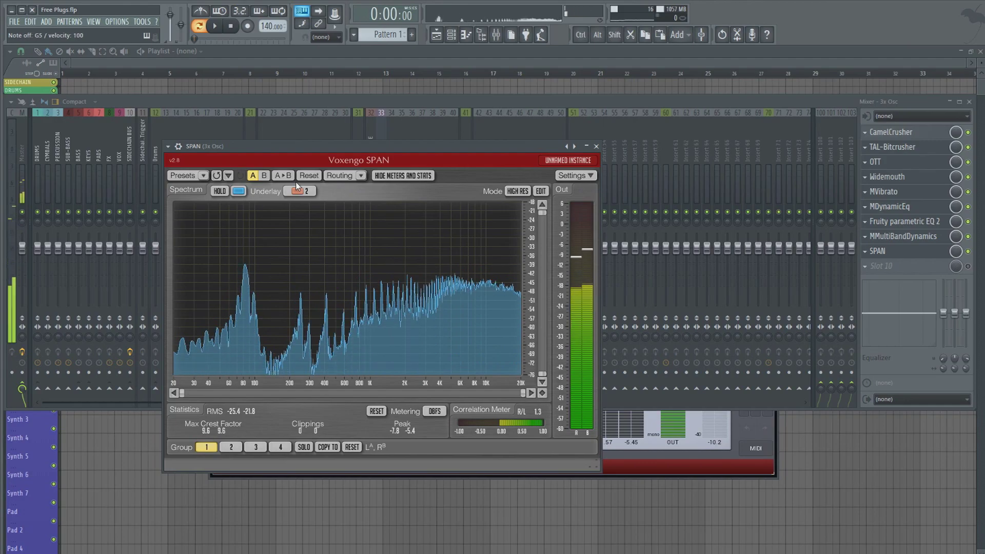
# Load SPAN's Stereo Mastering preset and audition the sound with its left and right channel groups
pyautogui.click(203, 176)
pyautogui.moveTo(208, 195)
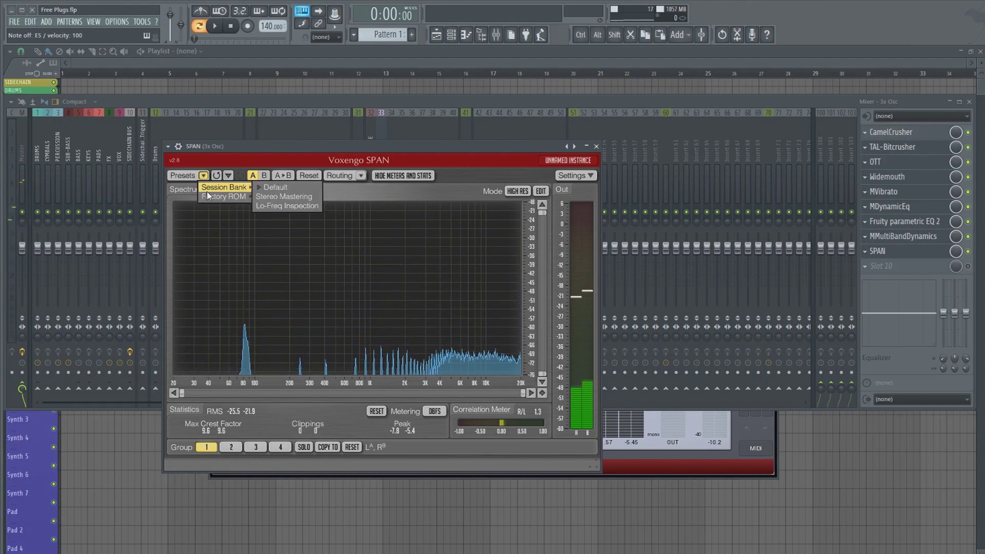
pyautogui.click(279, 197)
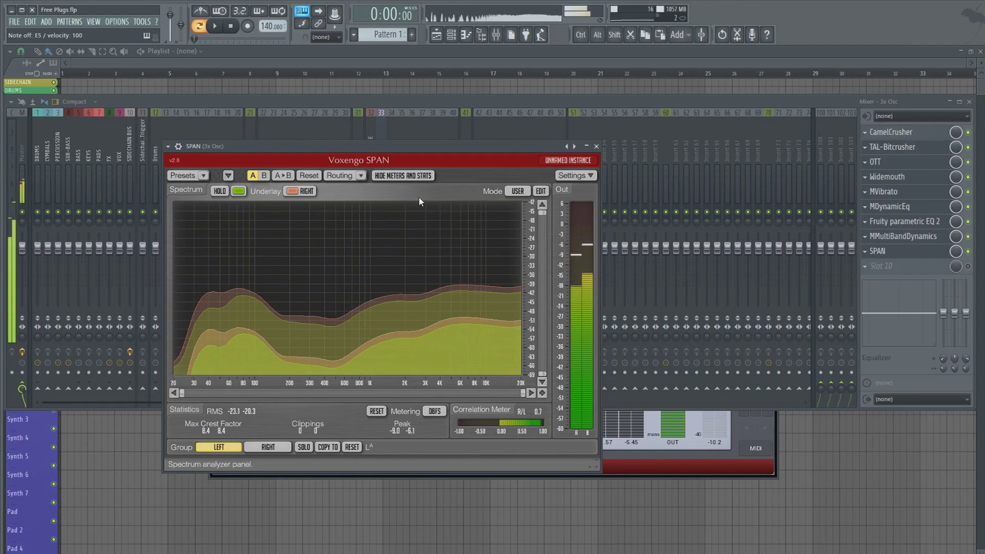
pyautogui.click(277, 447)
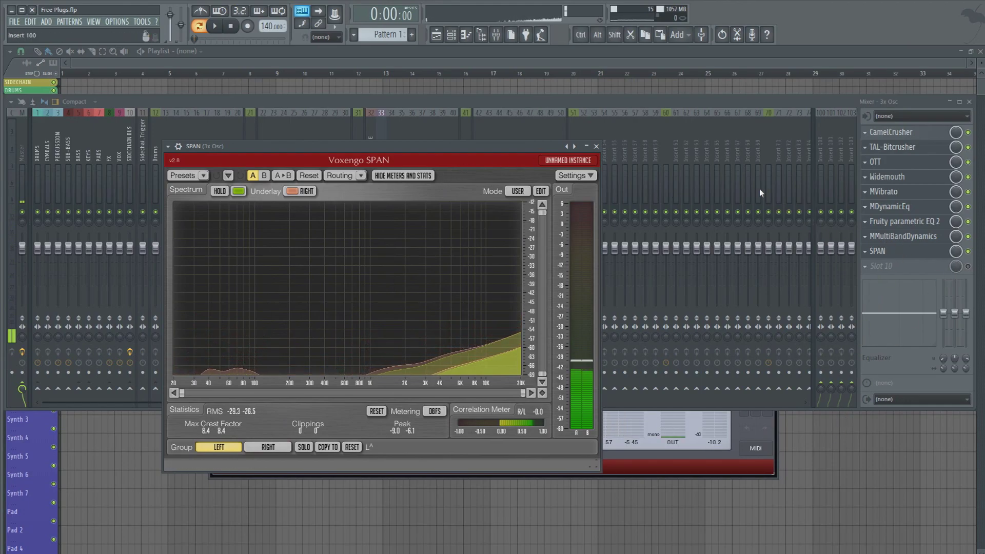
# Bring the mixer to the front and close all open plugin and mixer windows
pyautogui.click(690, 108)
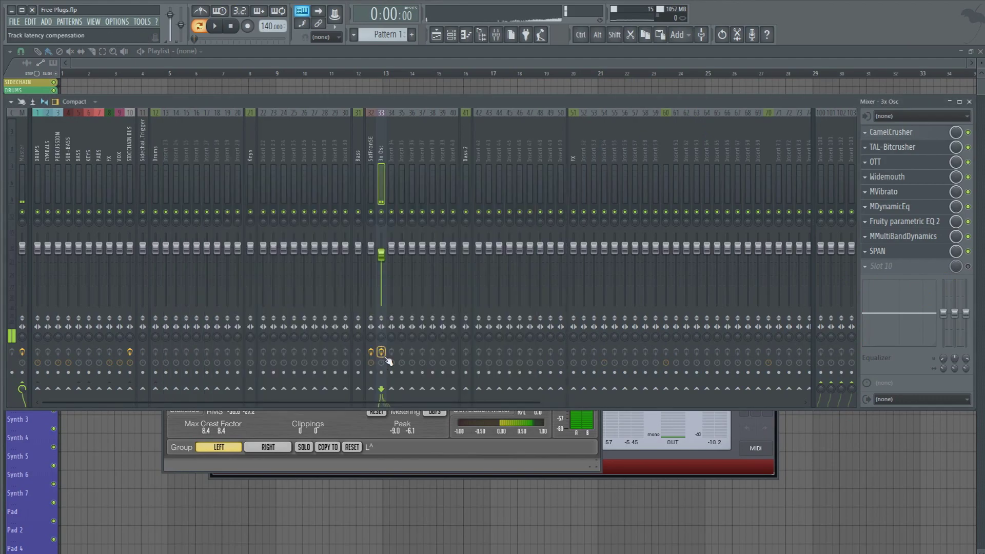
pyautogui.press('F12')
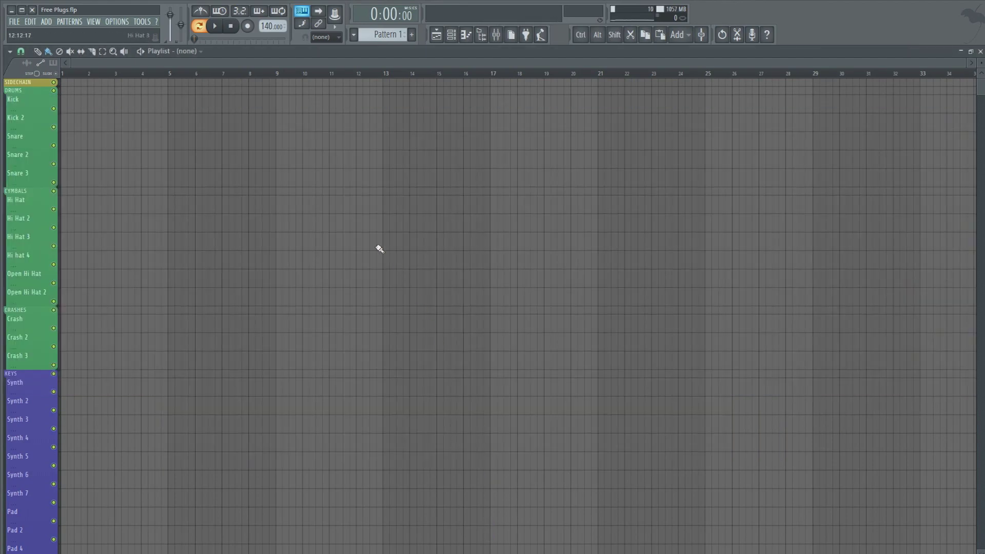